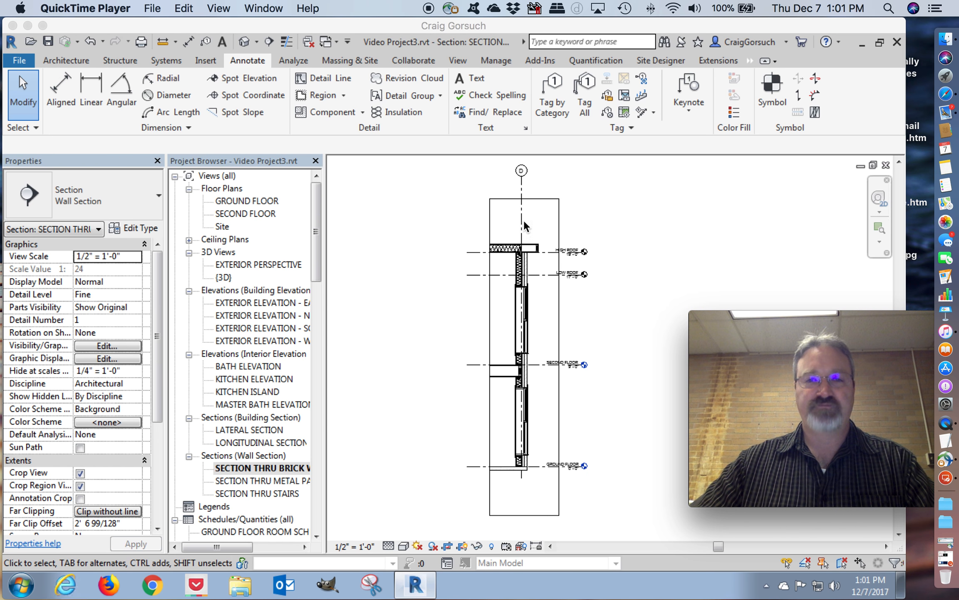
Step: Copy only the detail items and insulation batting lines of the brick wall section to the clipboard, filtering out all other categories
drag(602, 204, 468, 496)
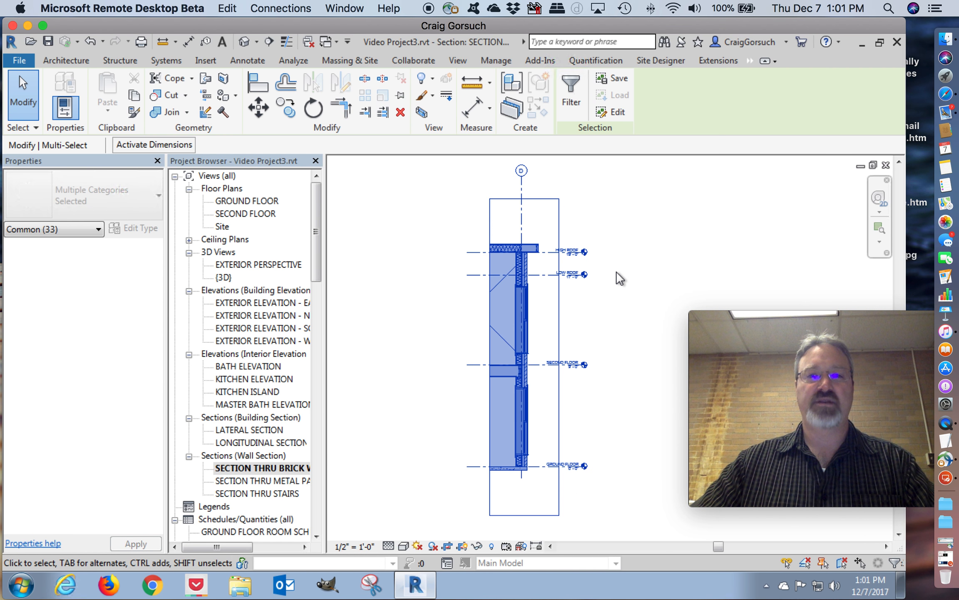
click(573, 100)
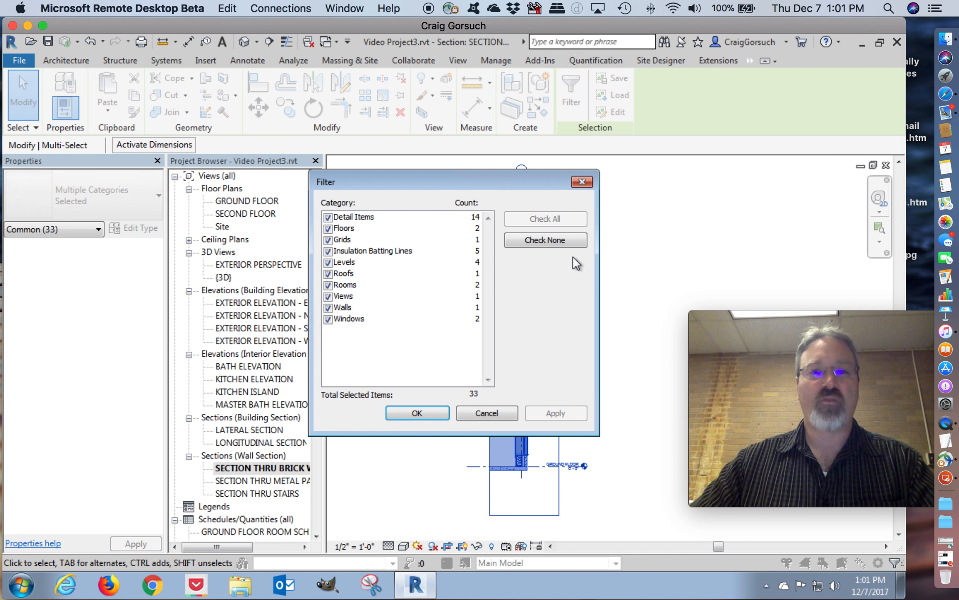
click(526, 239)
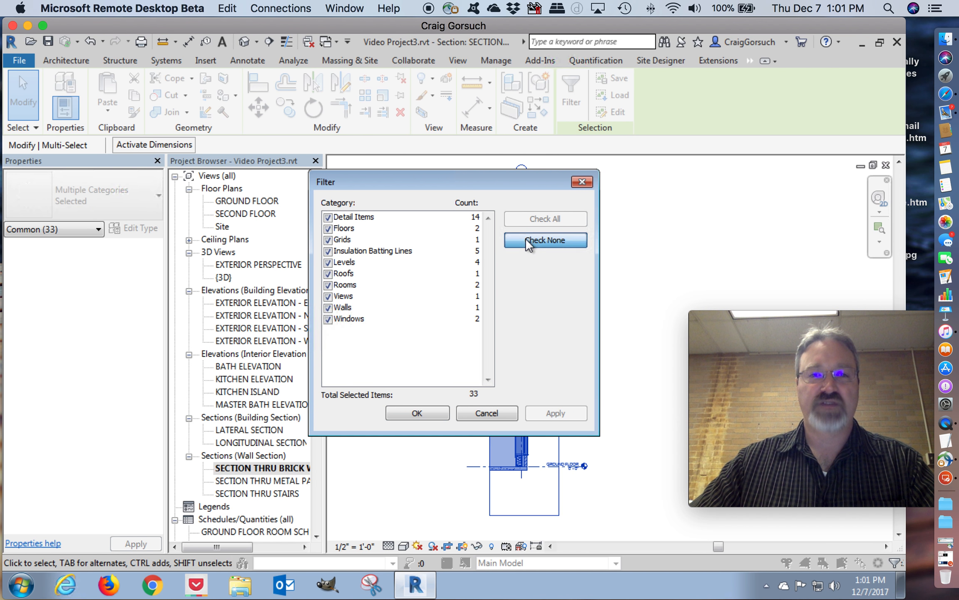
click(329, 218)
click(329, 251)
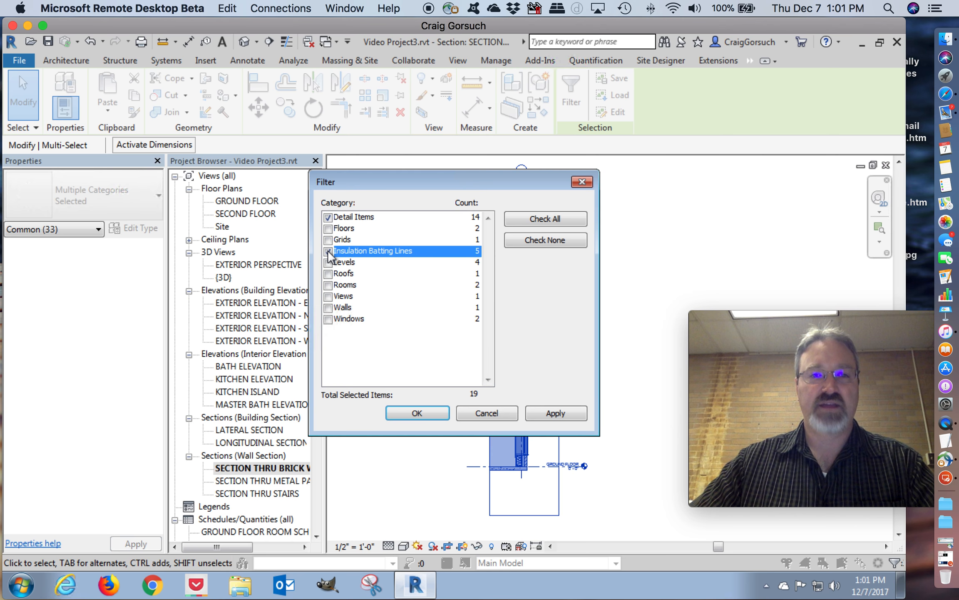
click(432, 413)
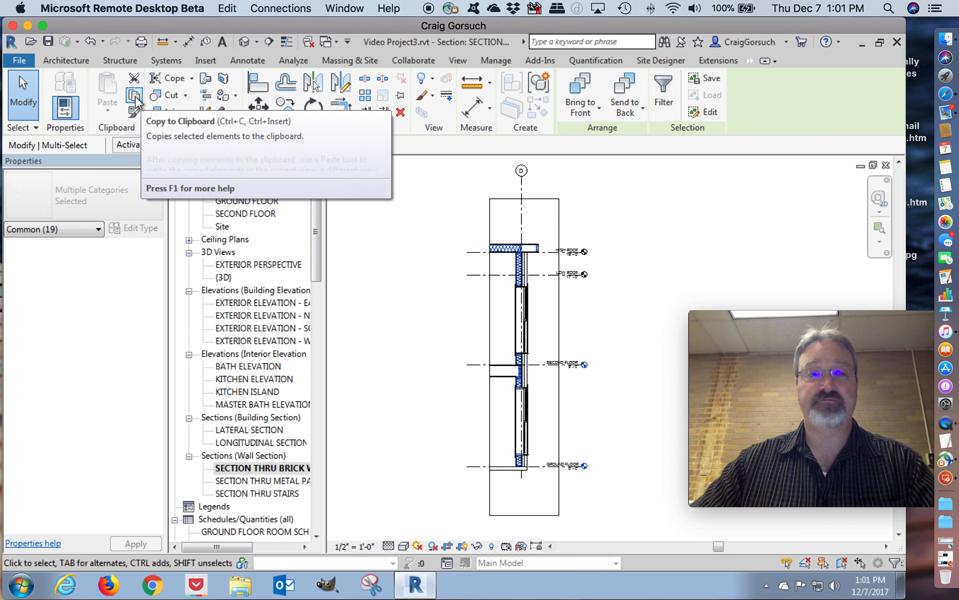
click(135, 100)
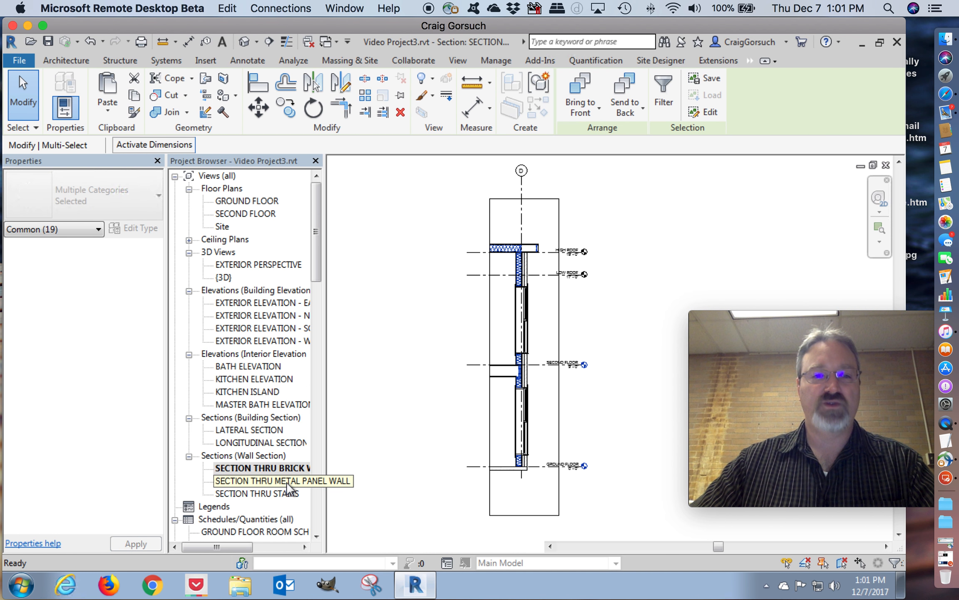
Step: Paste the copied detail items and batting insulation from the clipboard into the SECTION THRU METAL PANEL WALL view, near the wall
click(266, 481)
double_click(265, 490)
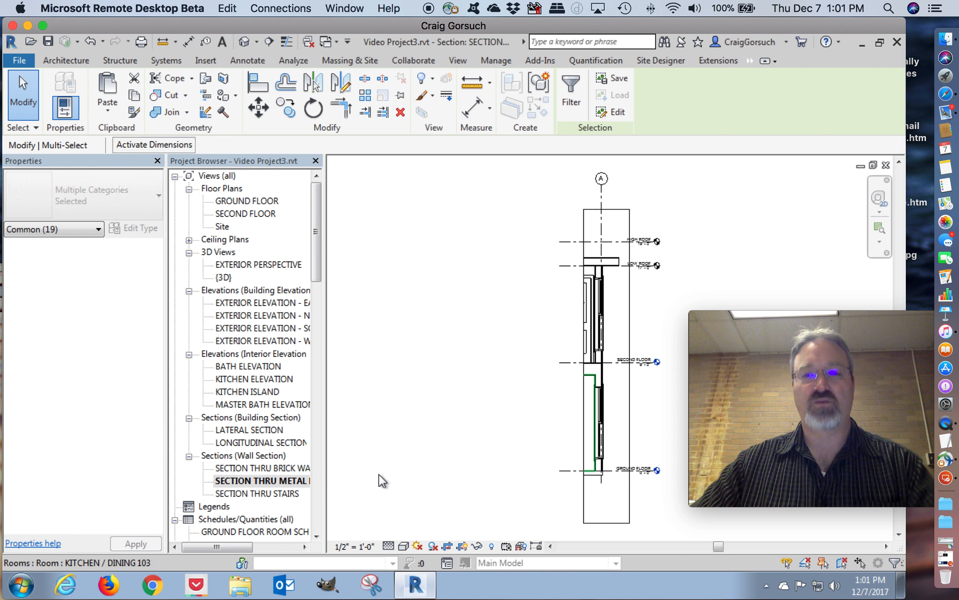
middle_drag(532, 429, 490, 428)
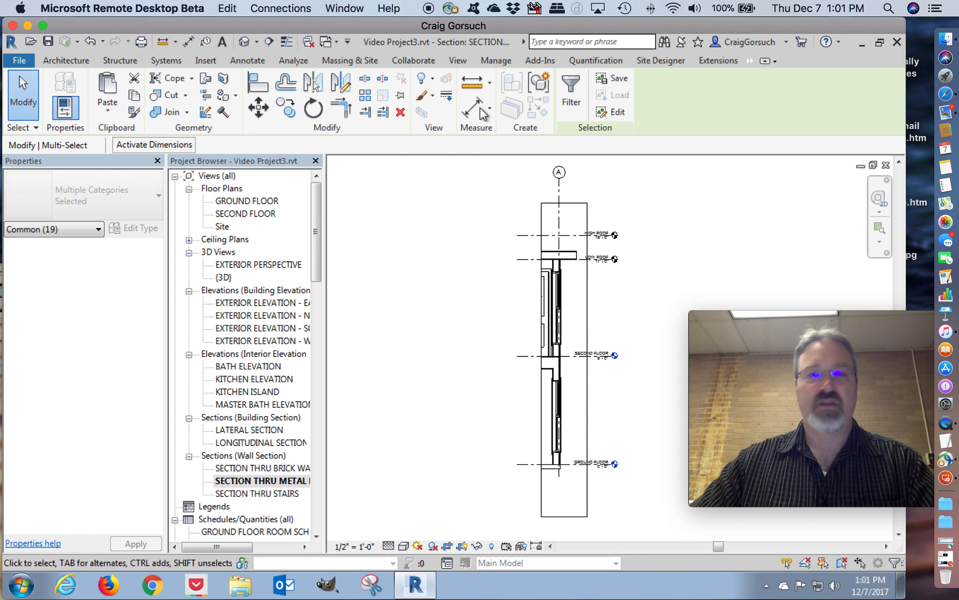
click(111, 109)
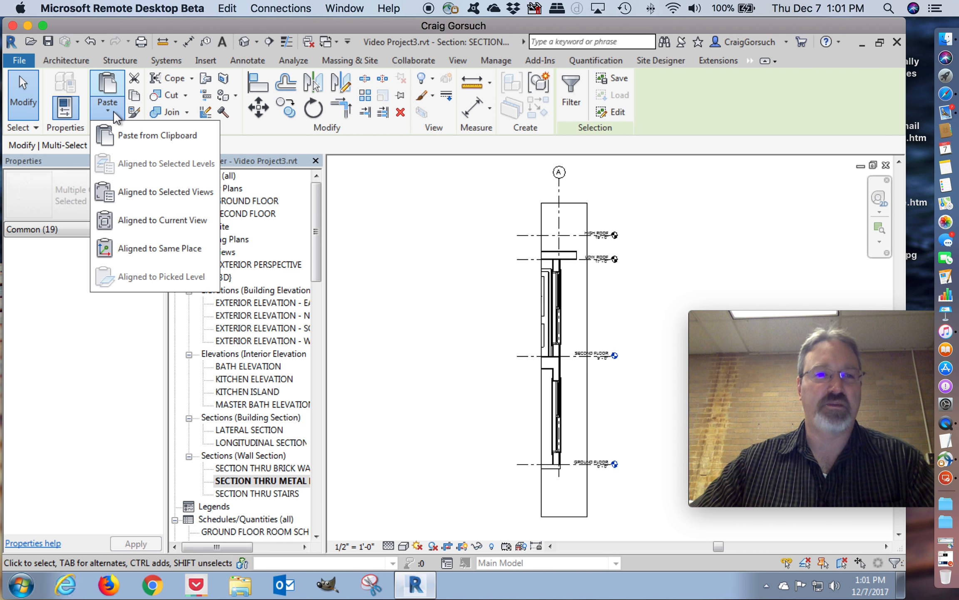
click(146, 136)
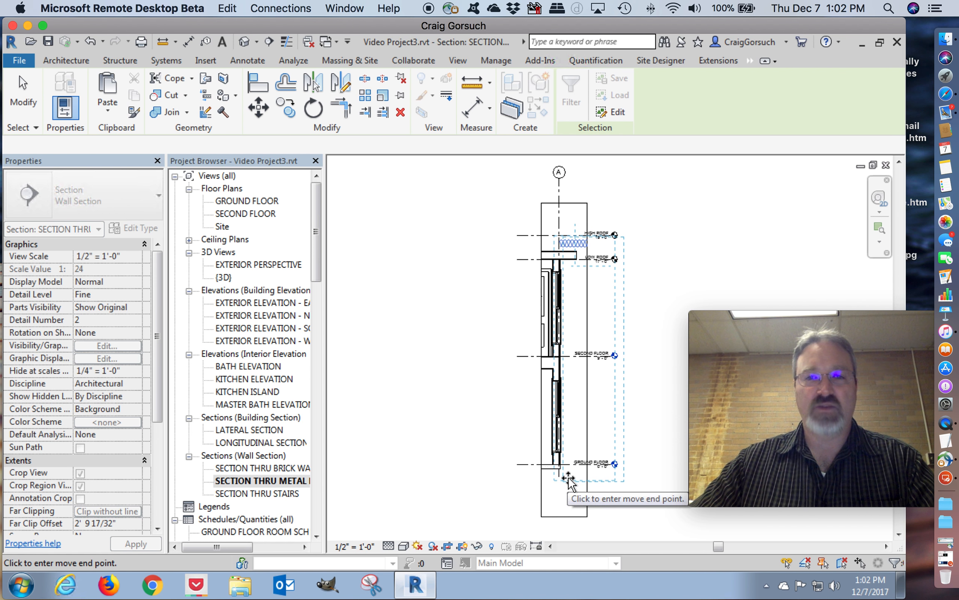
scroll(568, 479, up, 5)
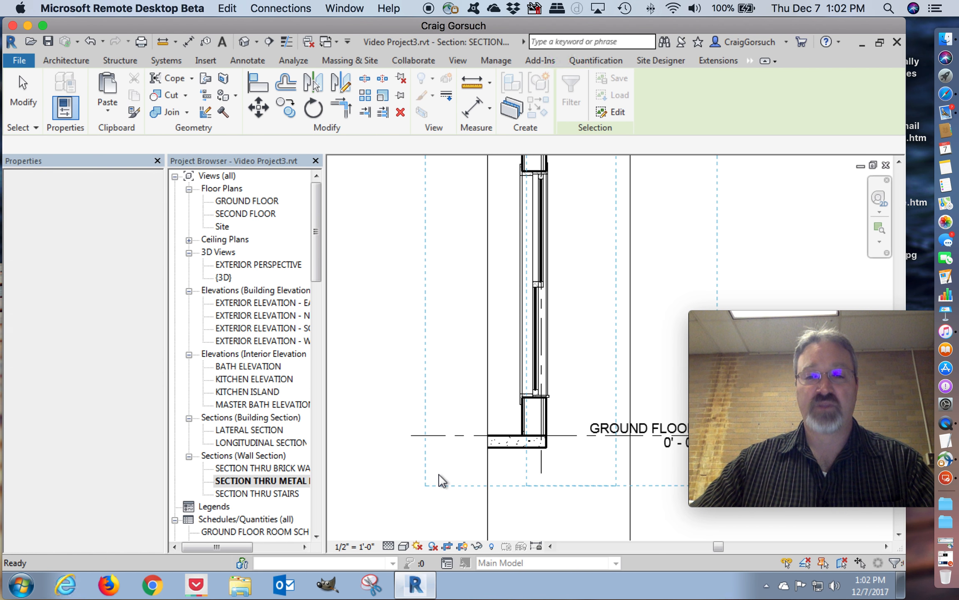
click(441, 480)
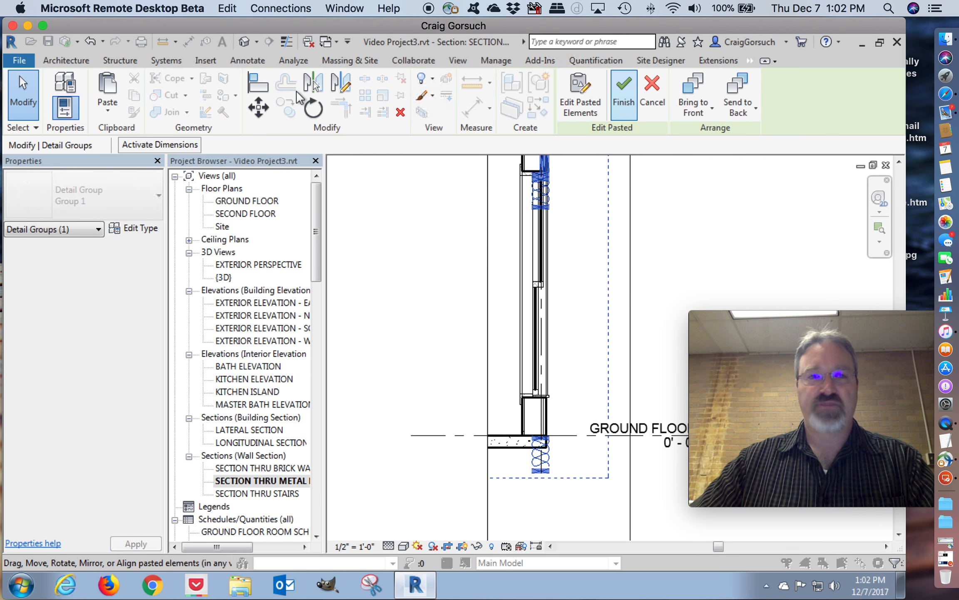
Step: Move the pasted group by its lowest plate's outer bottom corner to the wall cavity's inner base corner at the ground floor, and finish the paste
click(265, 110)
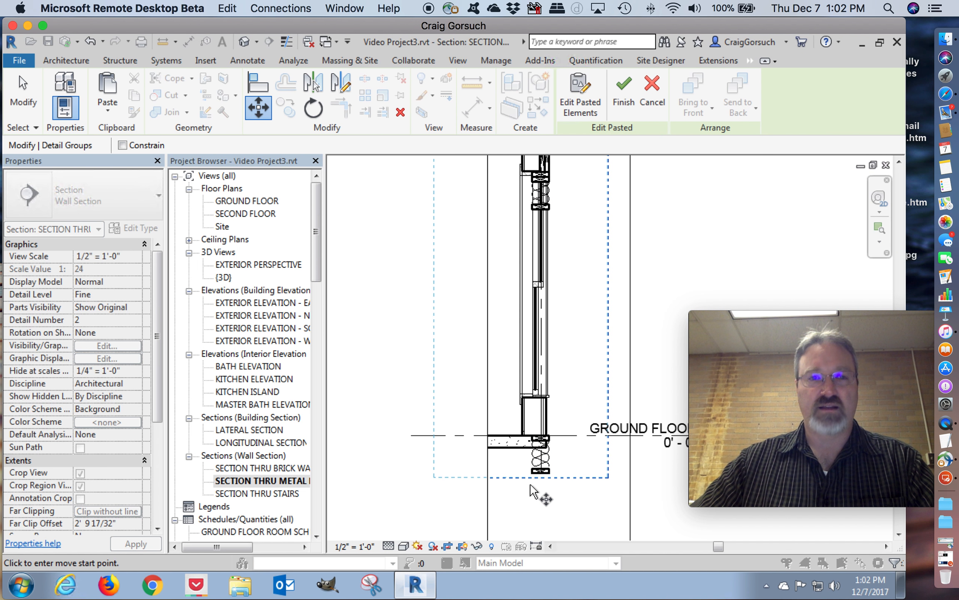
scroll(533, 494, up, 4)
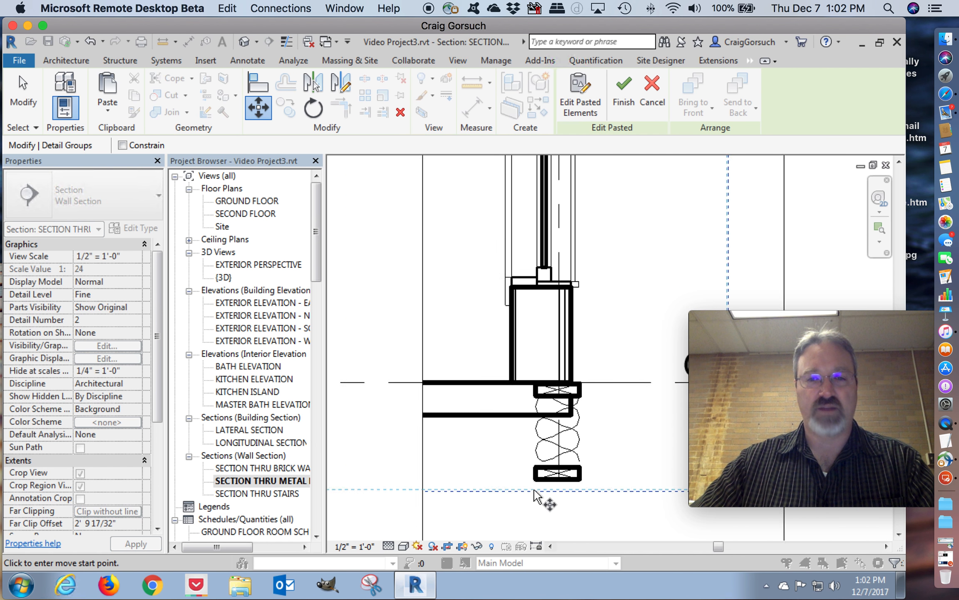
scroll(534, 493, up, 3)
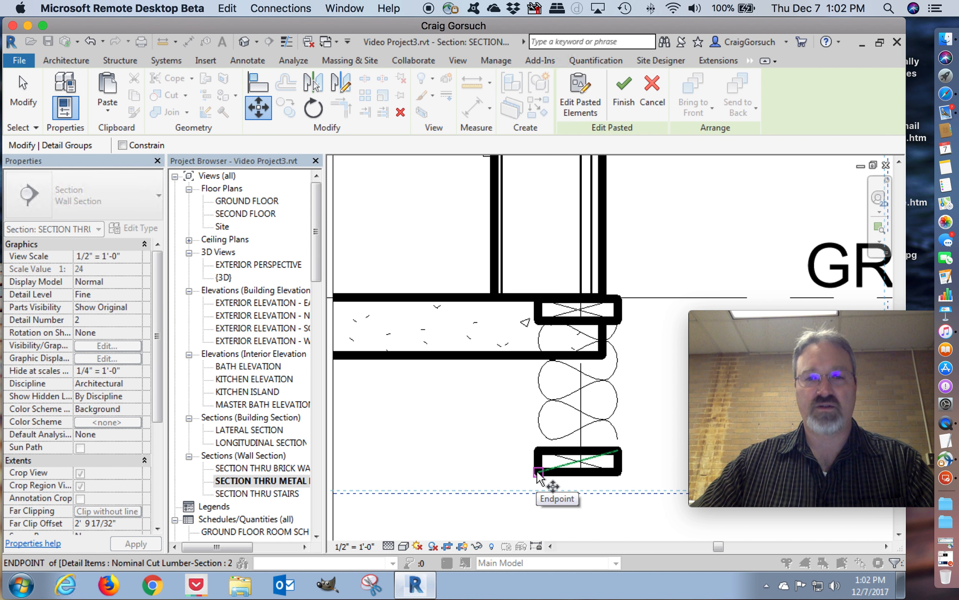
click(537, 473)
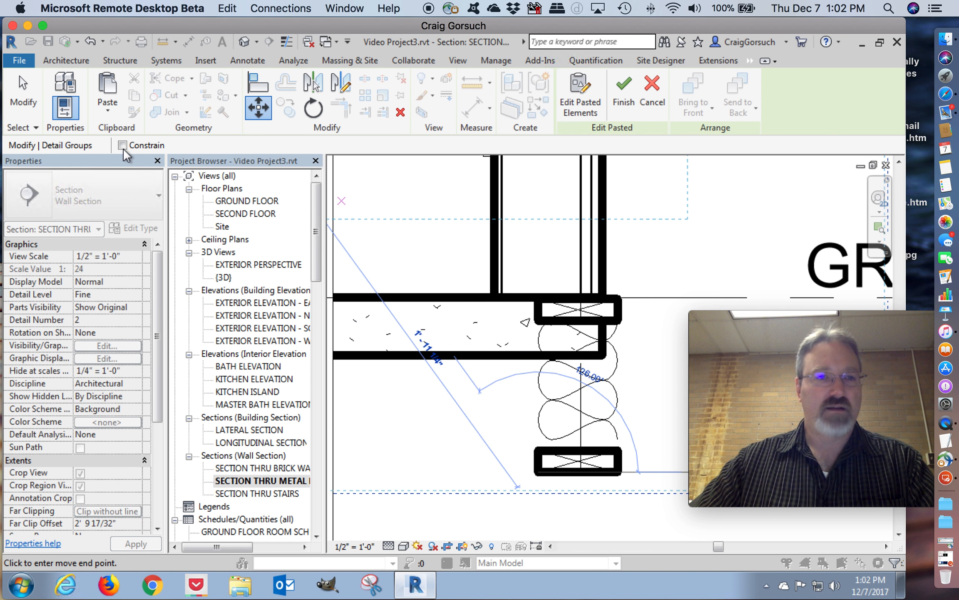
click(502, 297)
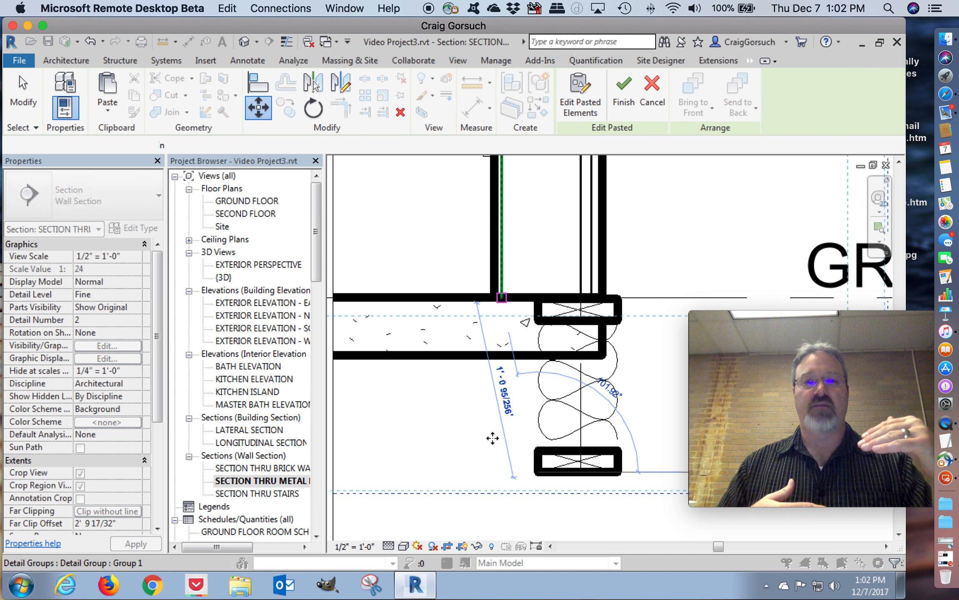
key(Escape)
key(Escape)
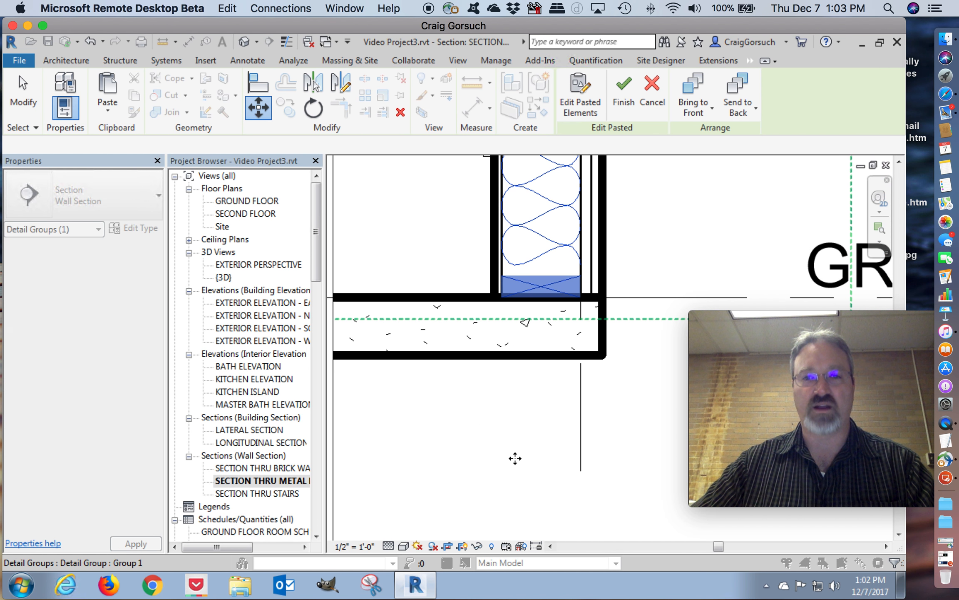
scroll(518, 464, down, 2)
scroll(508, 474, down, 4)
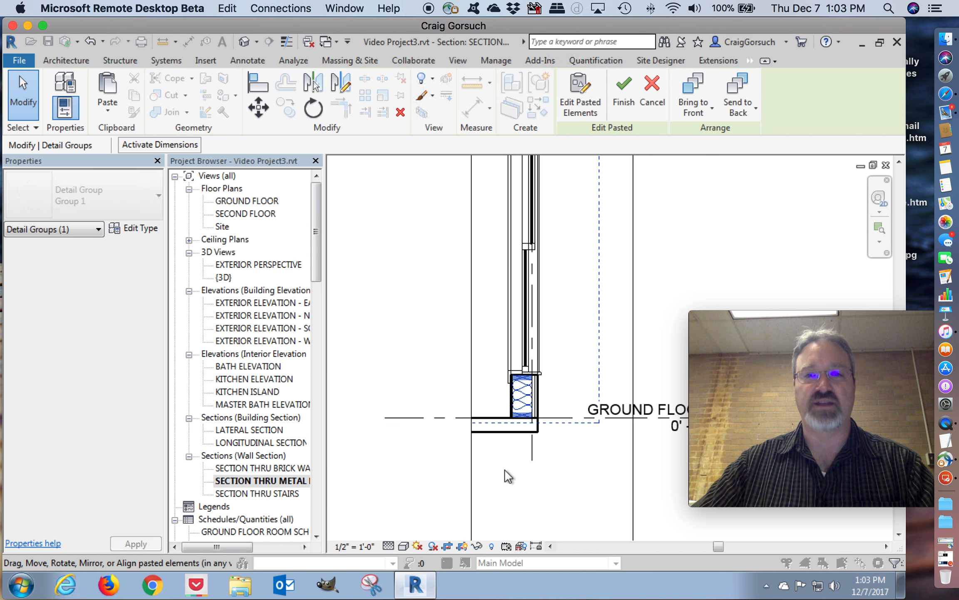
middle_drag(580, 325, 612, 423)
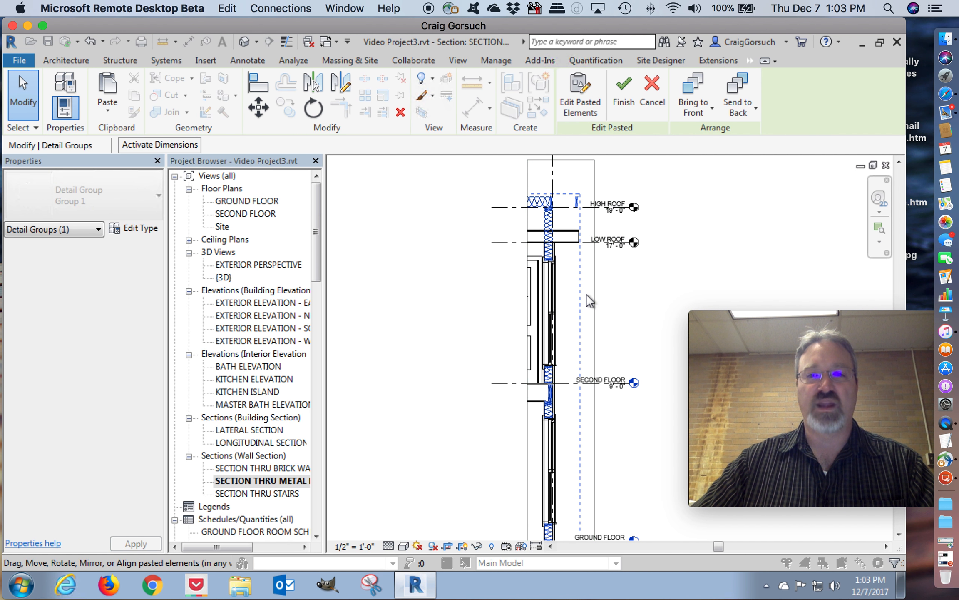
click(628, 89)
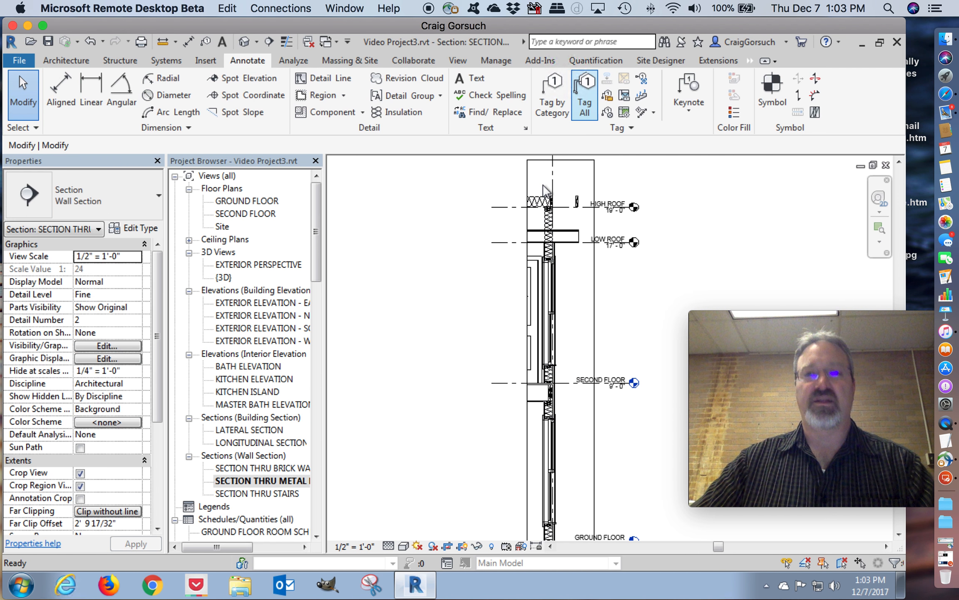
Step: Move the roof insulation, rim lumber and top plates from the HIGH ROOF level down to the LOW ROOF level
scroll(554, 192, up, 4)
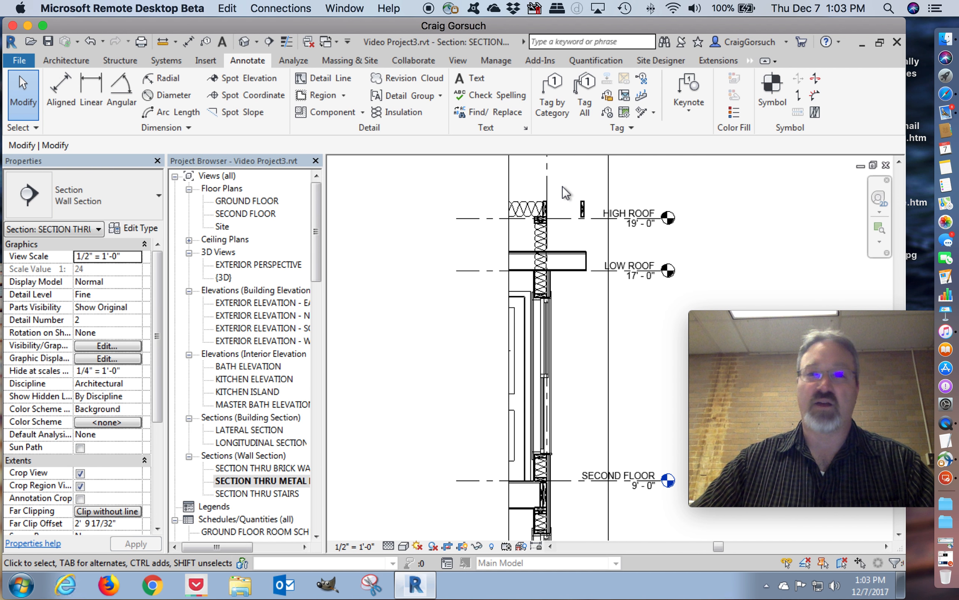
scroll(572, 259, up, 1)
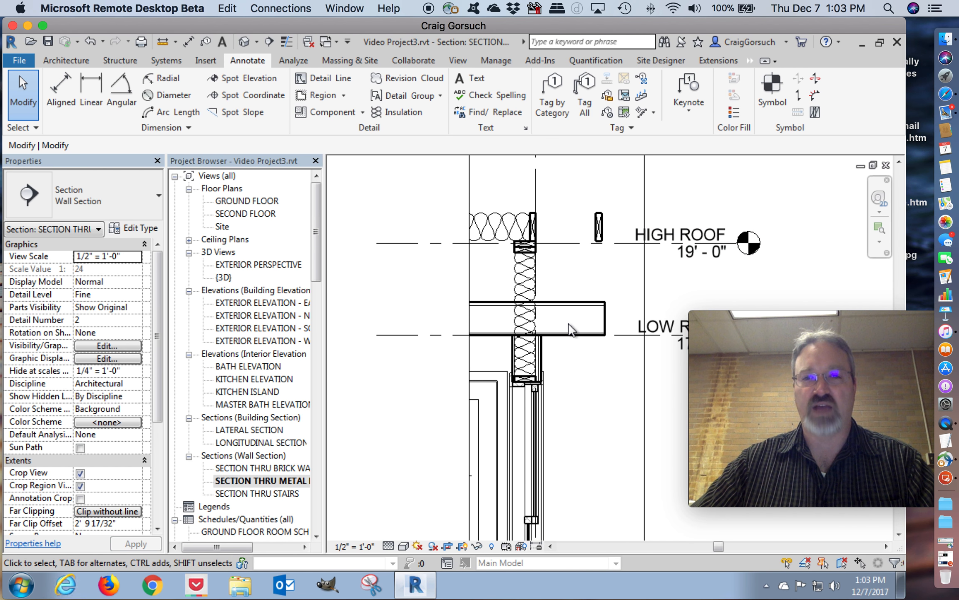
scroll(568, 324, up, 2)
middle_drag(574, 312, 574, 363)
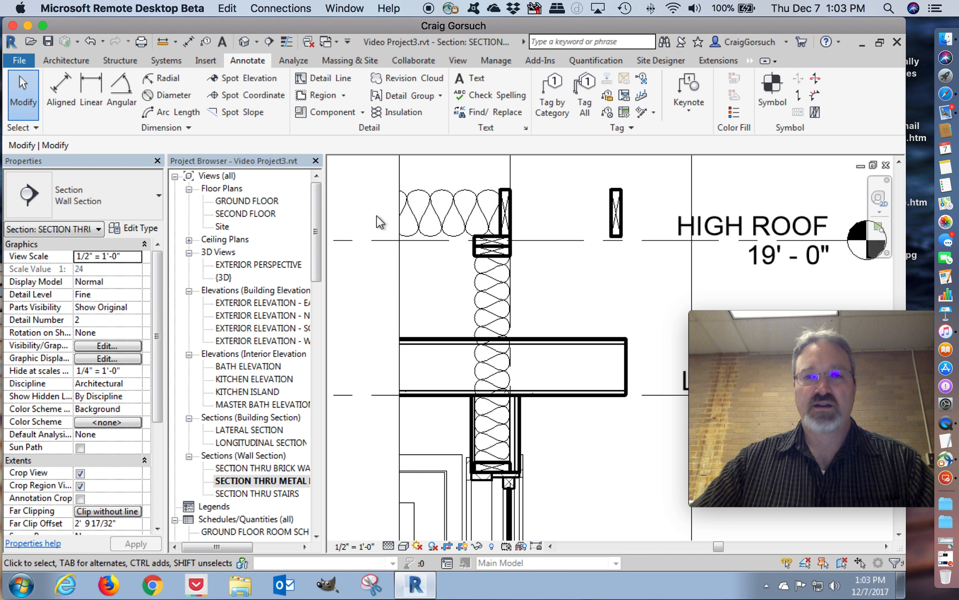
click(467, 186)
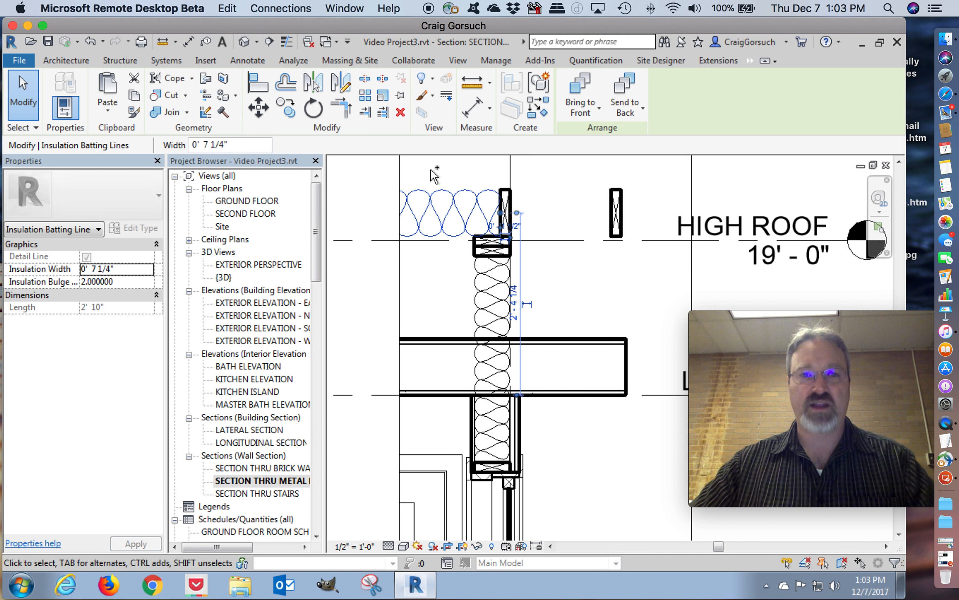
drag(430, 166, 646, 275)
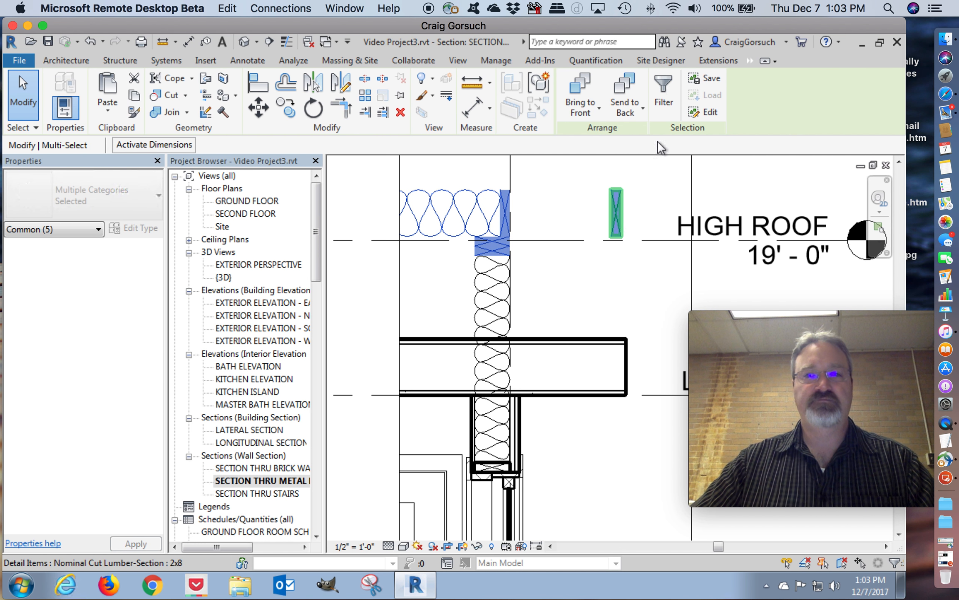
click(258, 110)
click(492, 241)
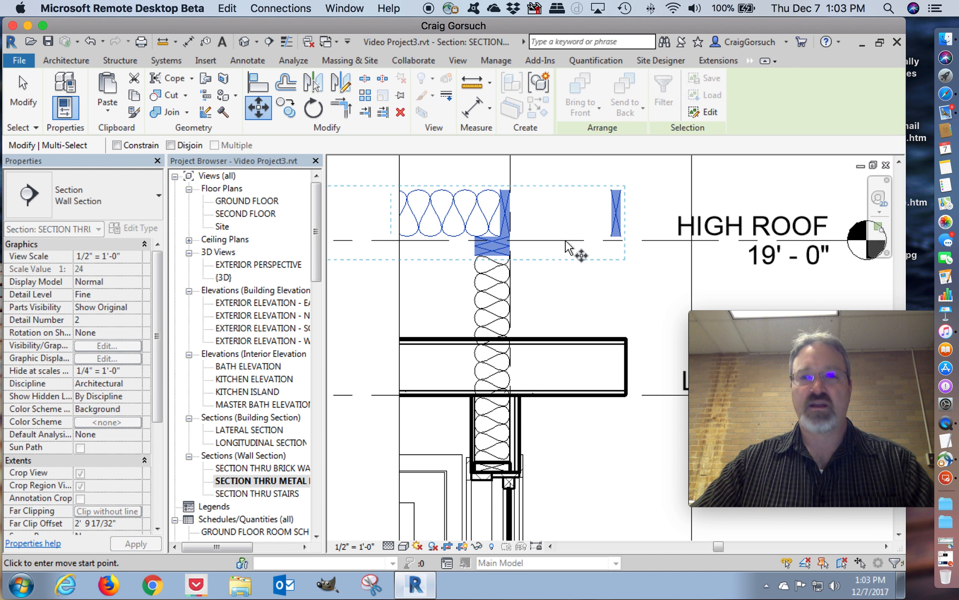
click(565, 395)
click(554, 437)
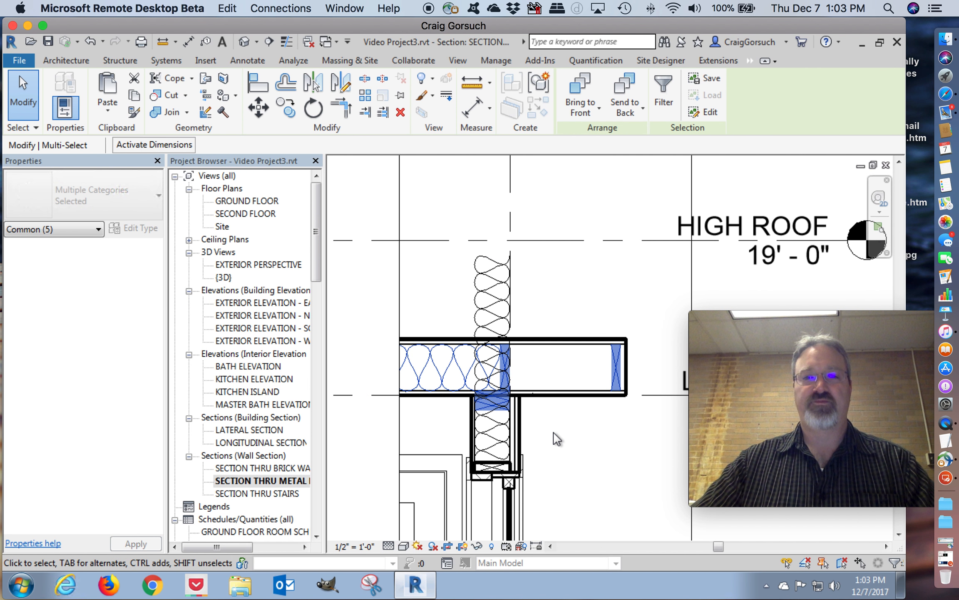
Step: Shorten the upper wall's batting insulation so its upper end stops at the underside of the top plates
click(495, 291)
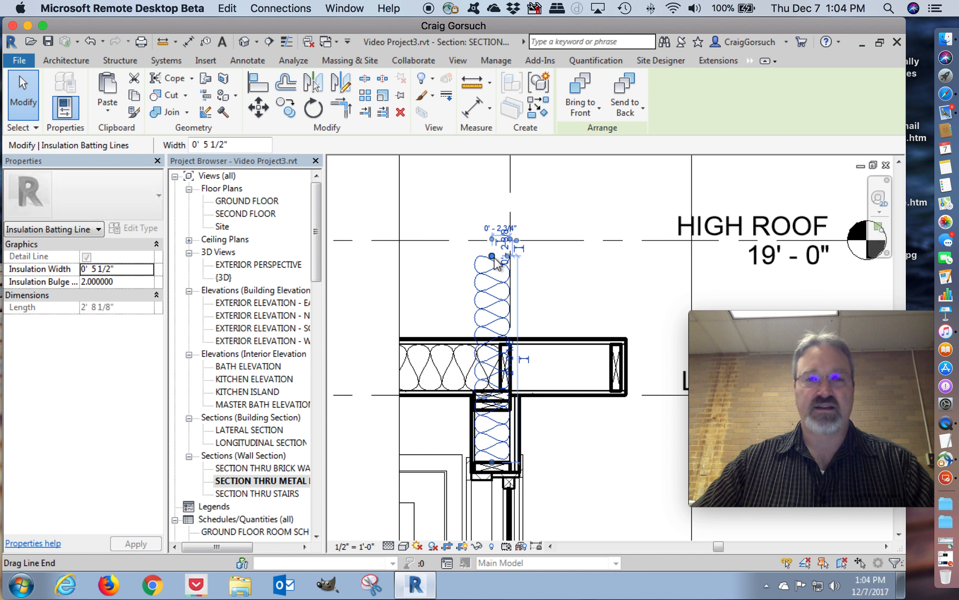
drag(494, 257, 492, 408)
drag(556, 435, 554, 439)
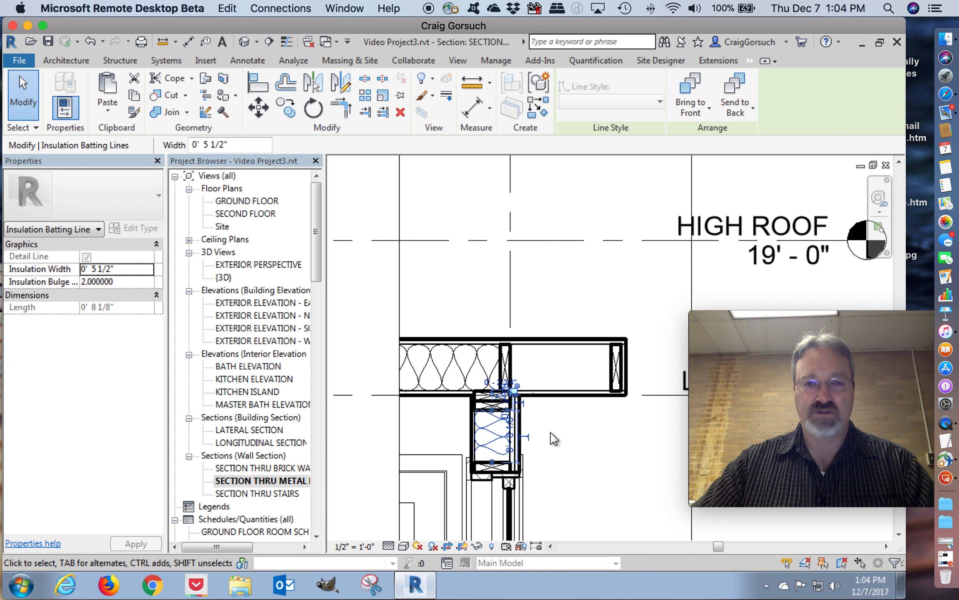
click(553, 439)
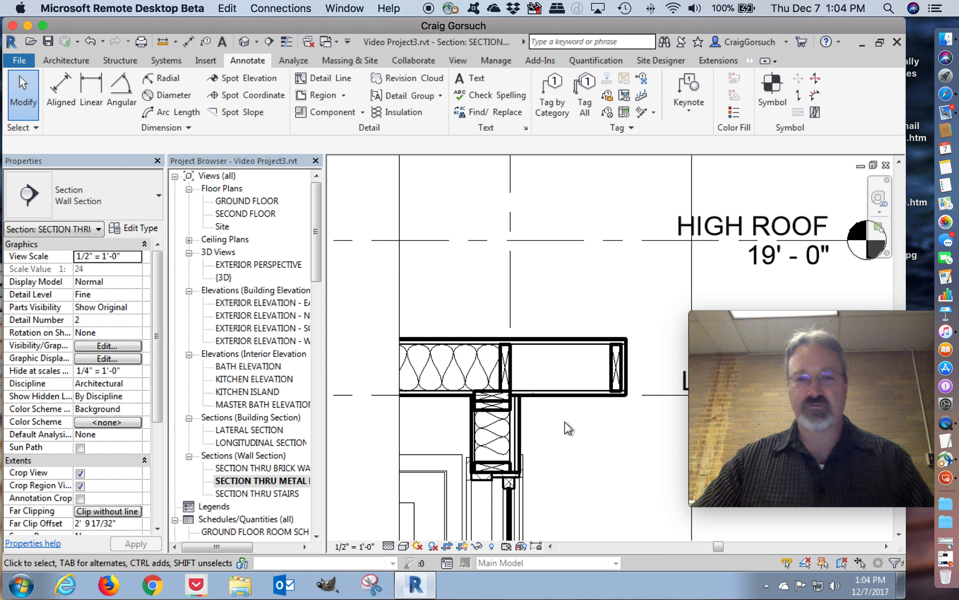
Step: Examine the copied framing and insulation along the metal panel wall section from the low roof down to the ground floor
scroll(568, 428, up, 1)
scroll(600, 478, down, 3)
middle_drag(601, 479, 569, 411)
scroll(569, 408, down, 1)
scroll(574, 413, down, 4)
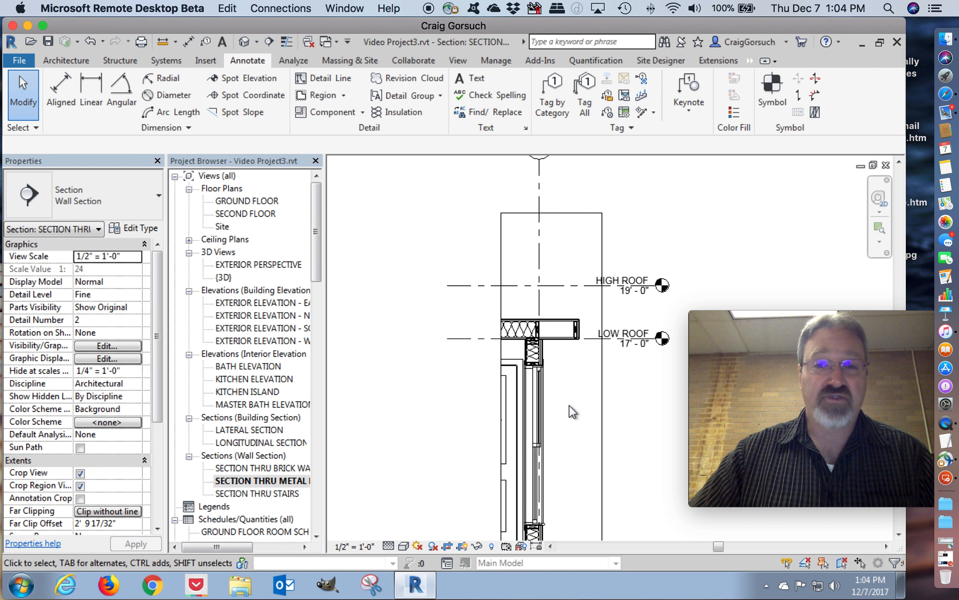
middle_drag(579, 465, 549, 364)
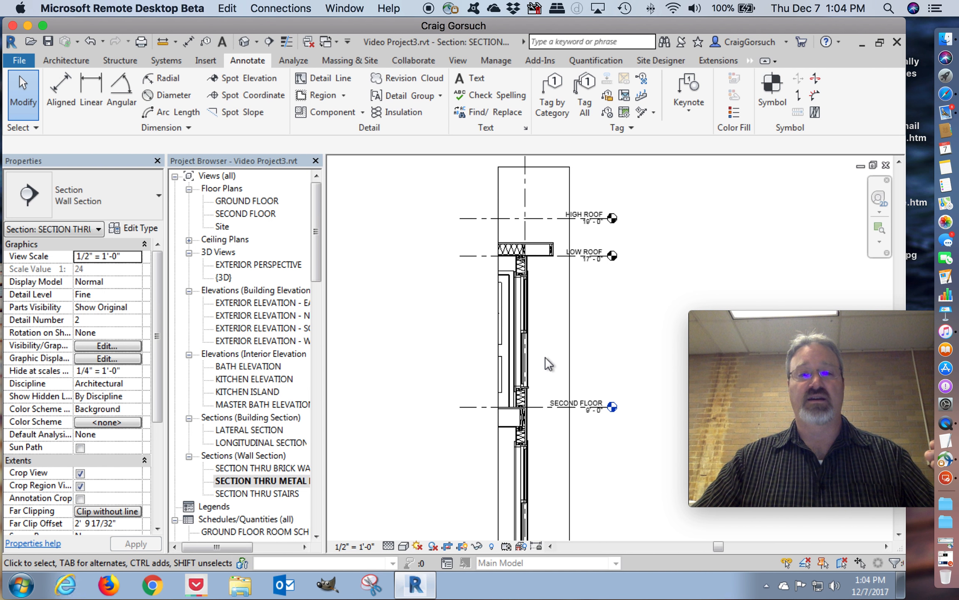
middle_drag(552, 384, 543, 321)
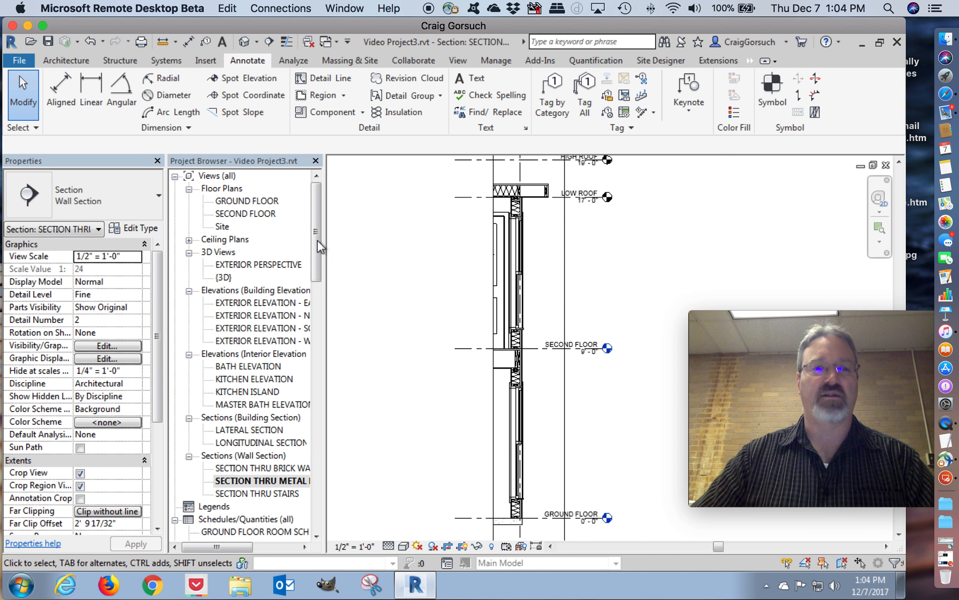
Step: Open the GROUND FLOOR plan view
click(249, 202)
double_click(248, 202)
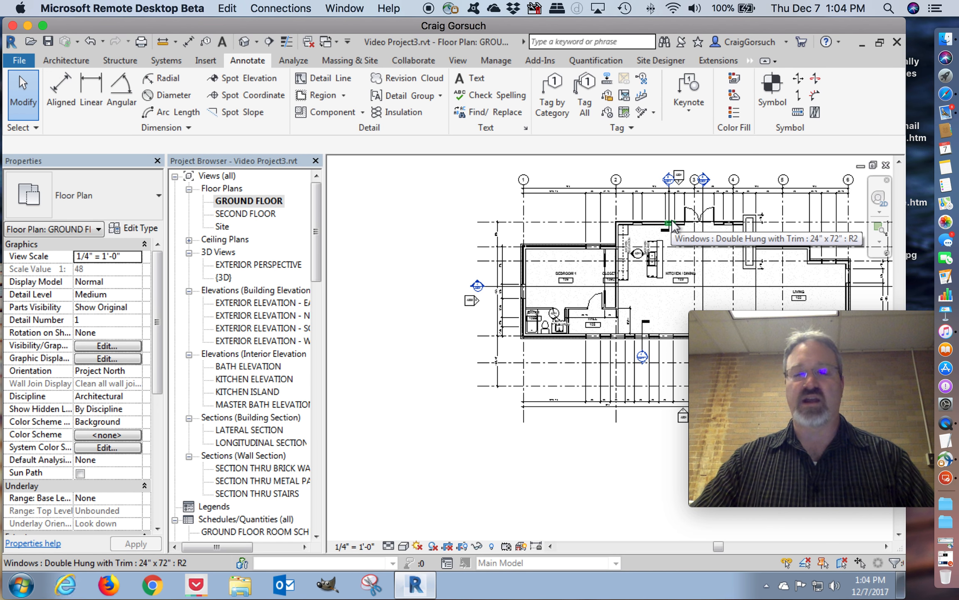
Step: Start a new floor outside the kitchen/dining room on the ground floor plan, using the 4" Concrete Slab type
middle_drag(636, 269, 557, 327)
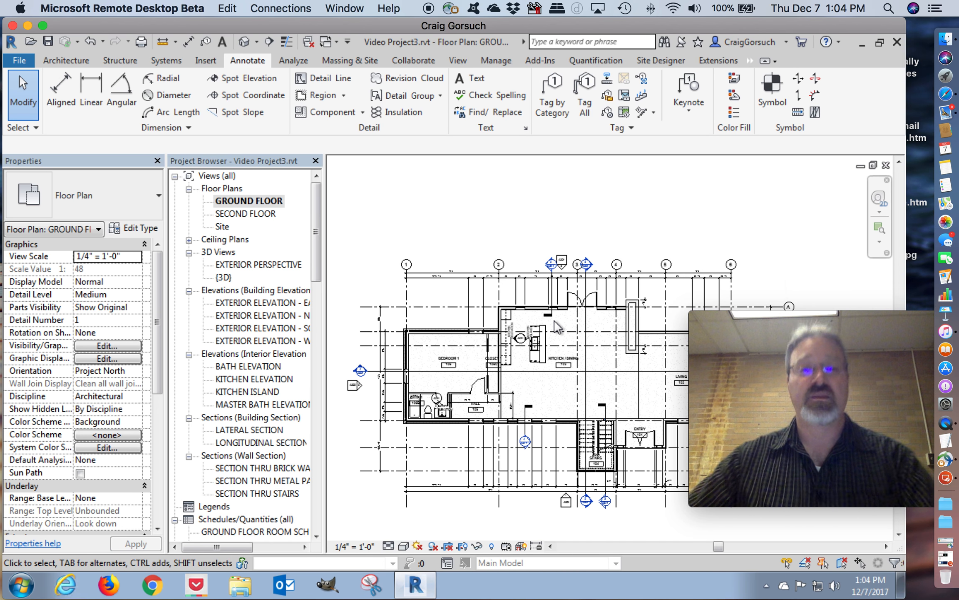
scroll(574, 321, up, 1)
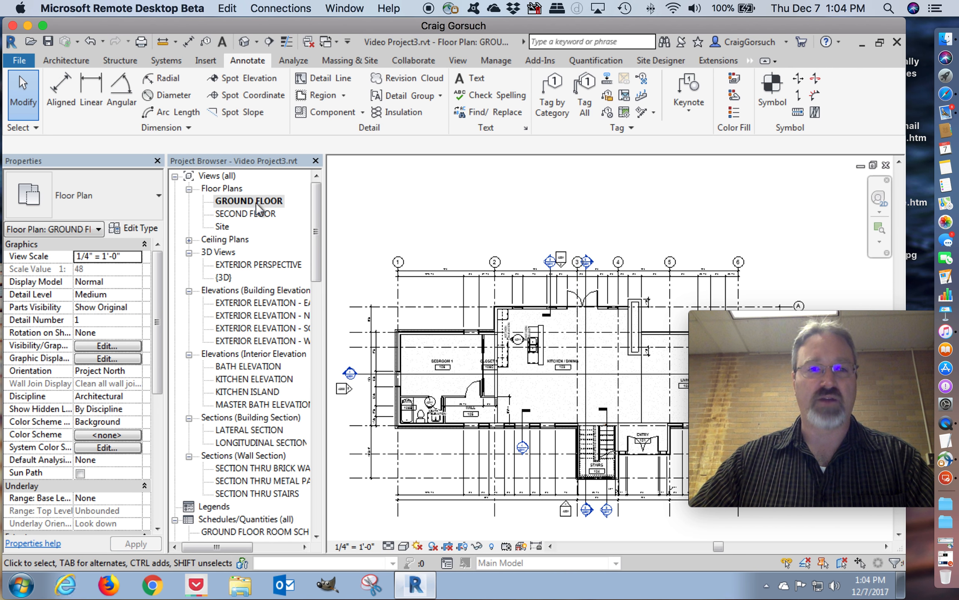
scroll(572, 325, up, 3)
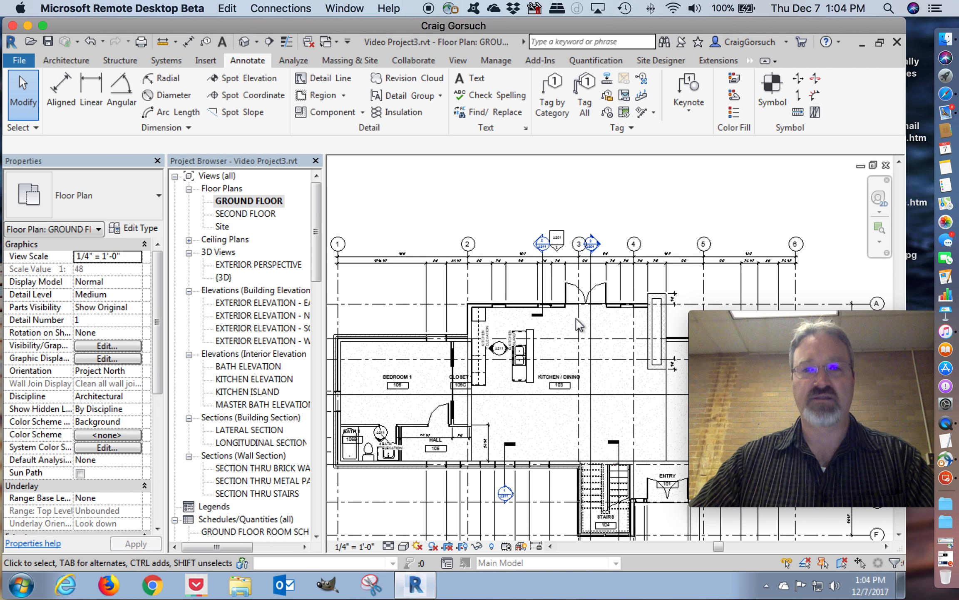
scroll(567, 333, up, 2)
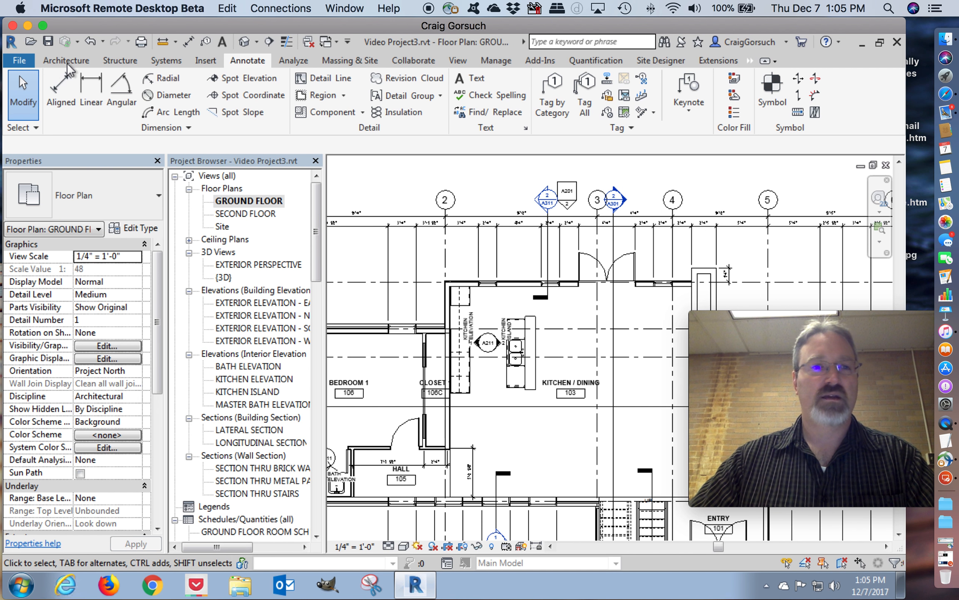
click(70, 64)
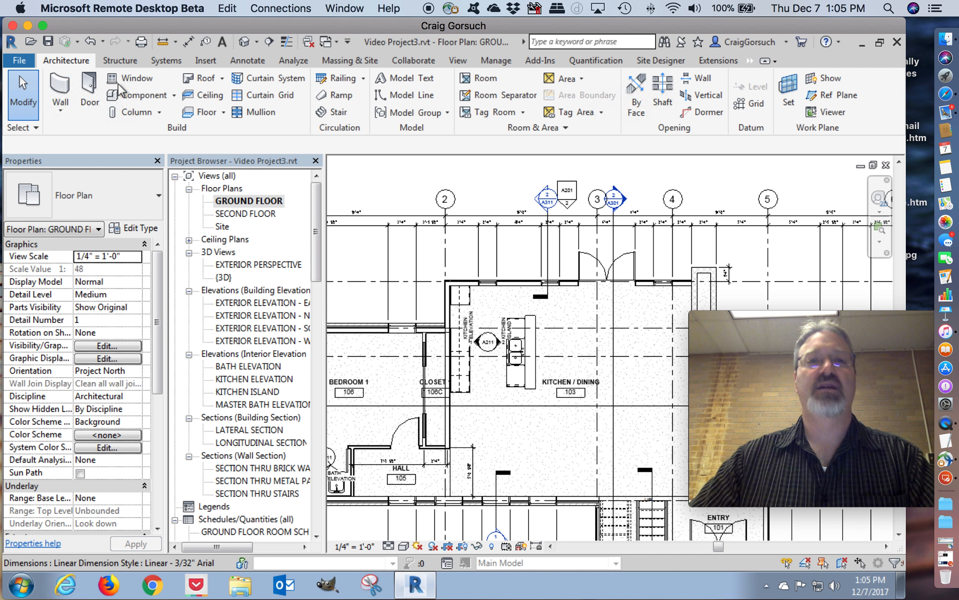
click(207, 113)
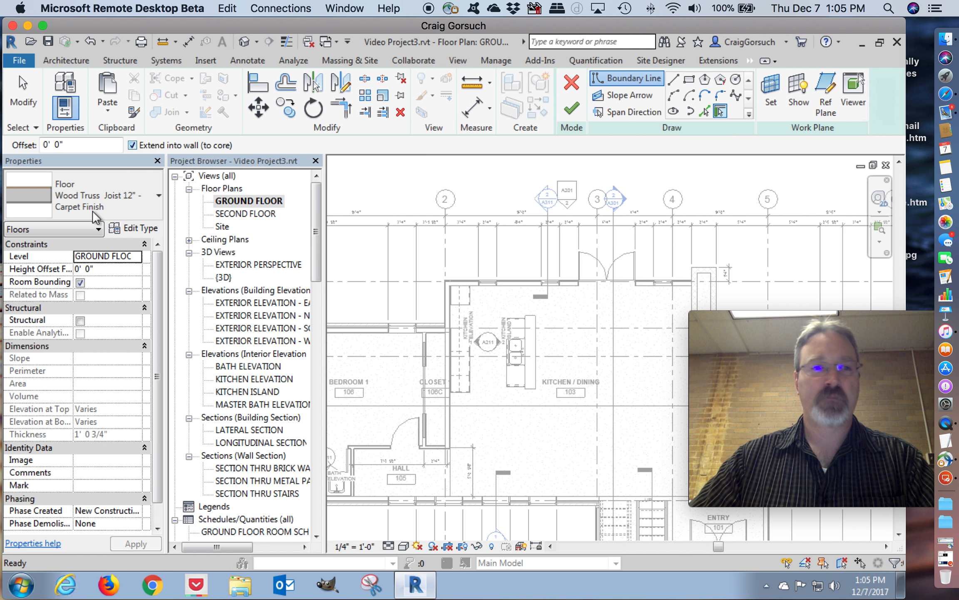
click(102, 197)
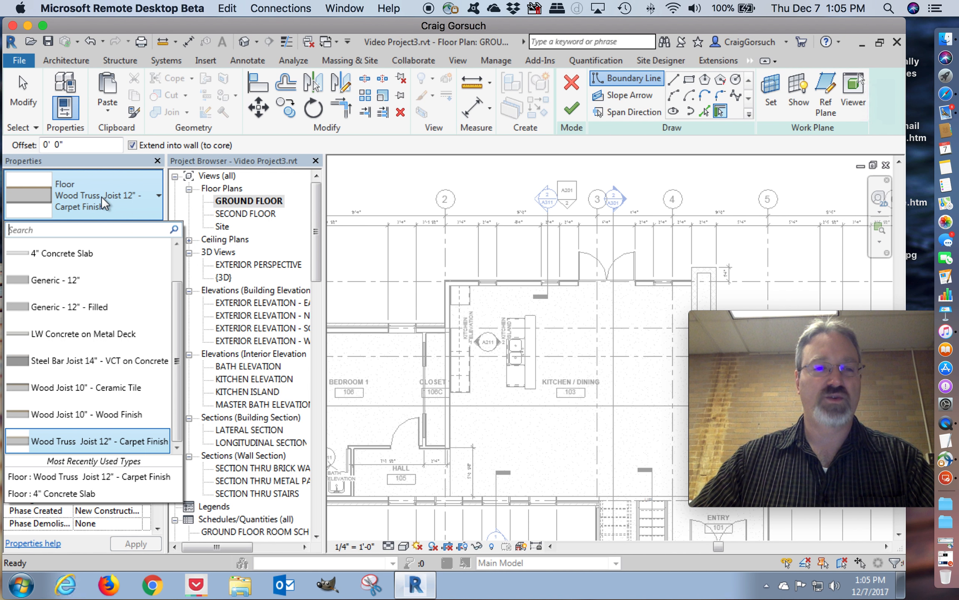
click(85, 255)
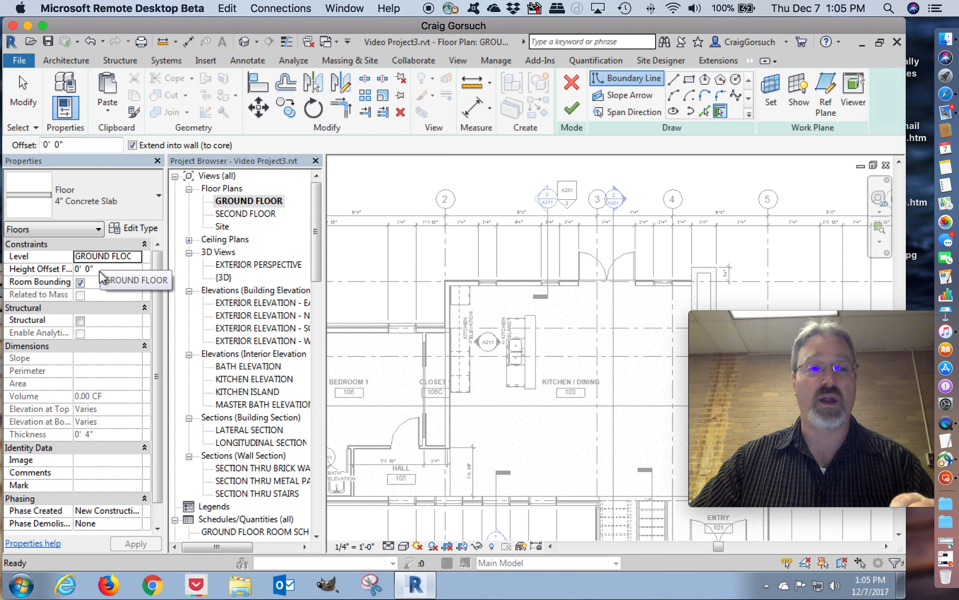
Step: Set the concrete slab's height offset from the GROUND FLOOR level to -0' 1"
click(106, 269)
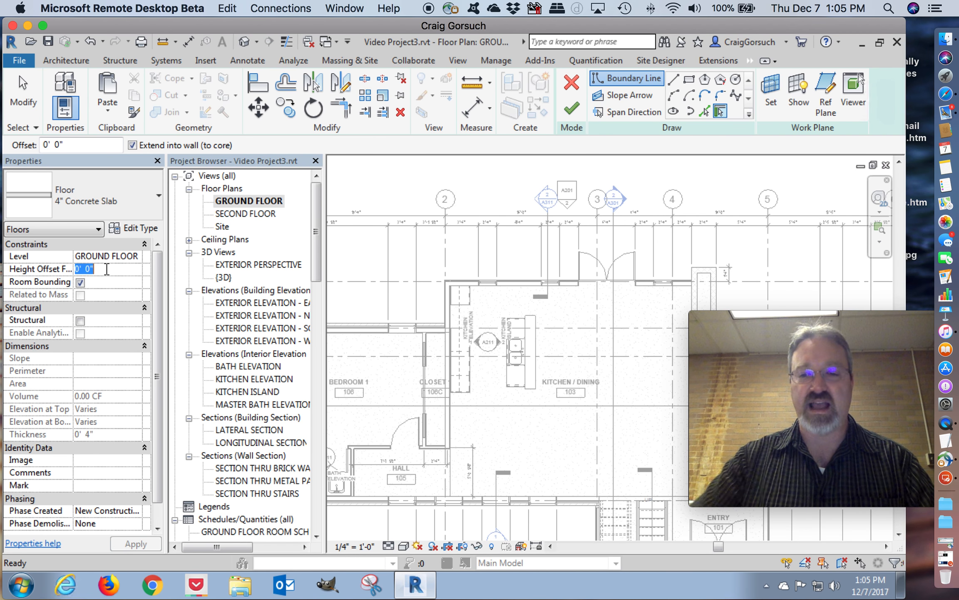
text(-)
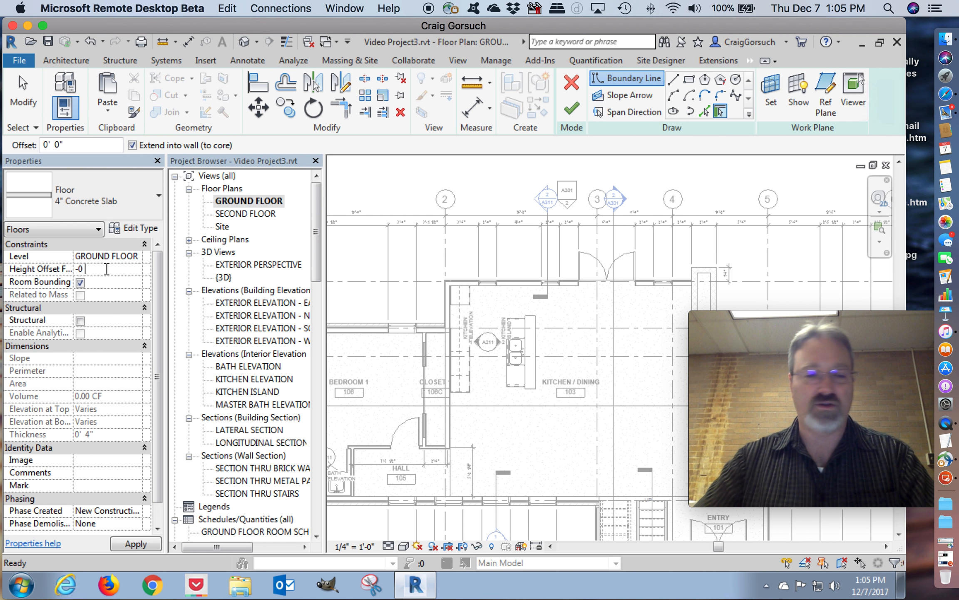
text(0' 1)
key(Return)
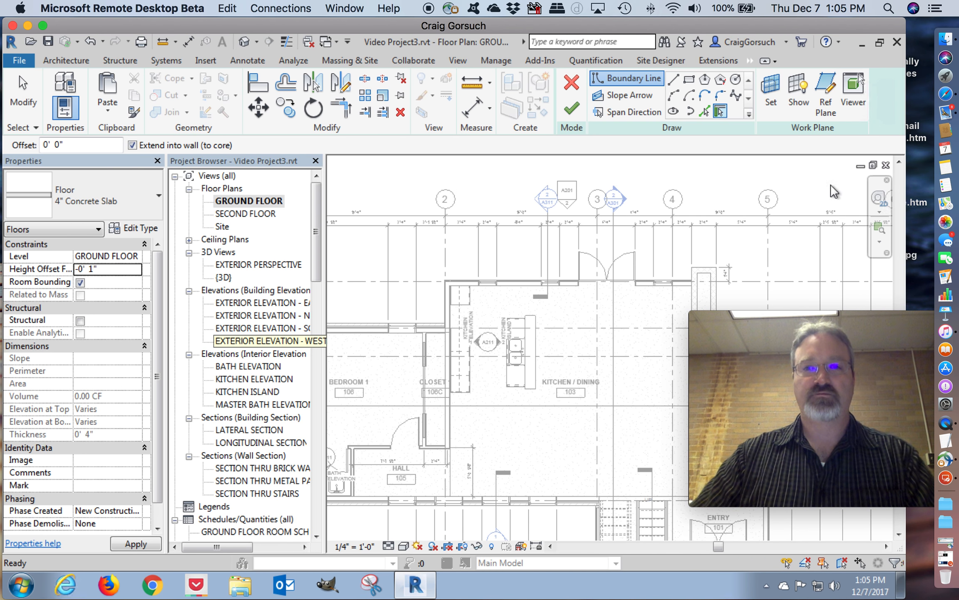
Step: Sketch a 5'-0" slab boundary line outward along the masonry enclosure, starting at the metal panel wall's outer face
click(678, 80)
scroll(695, 289, up, 1)
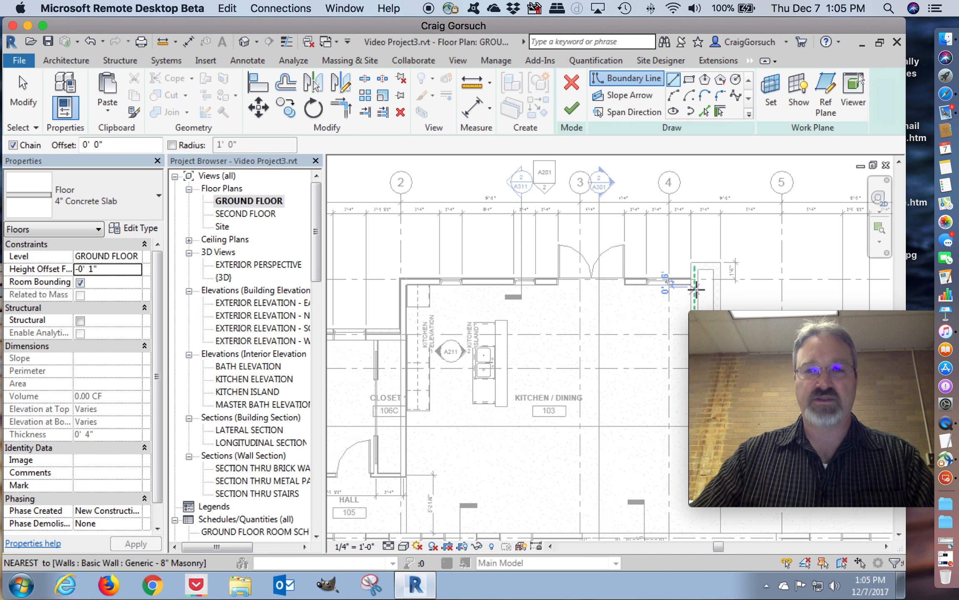
scroll(695, 289, up, 5)
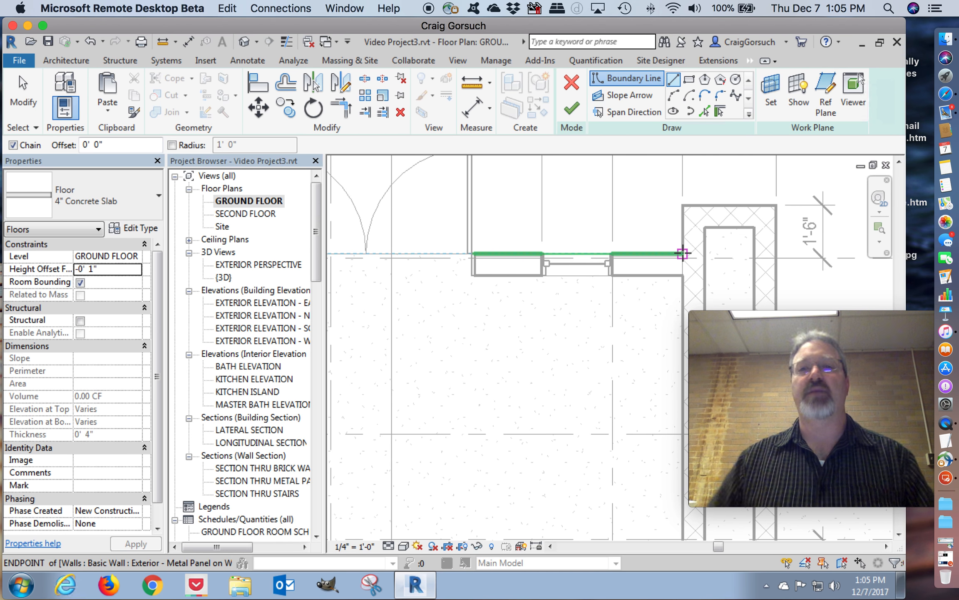
click(683, 253)
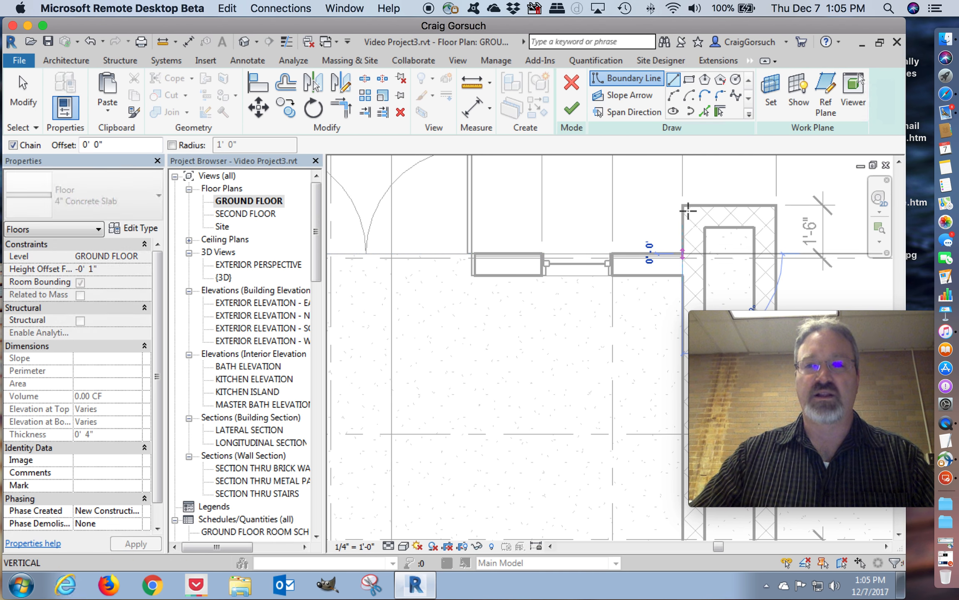
click(684, 184)
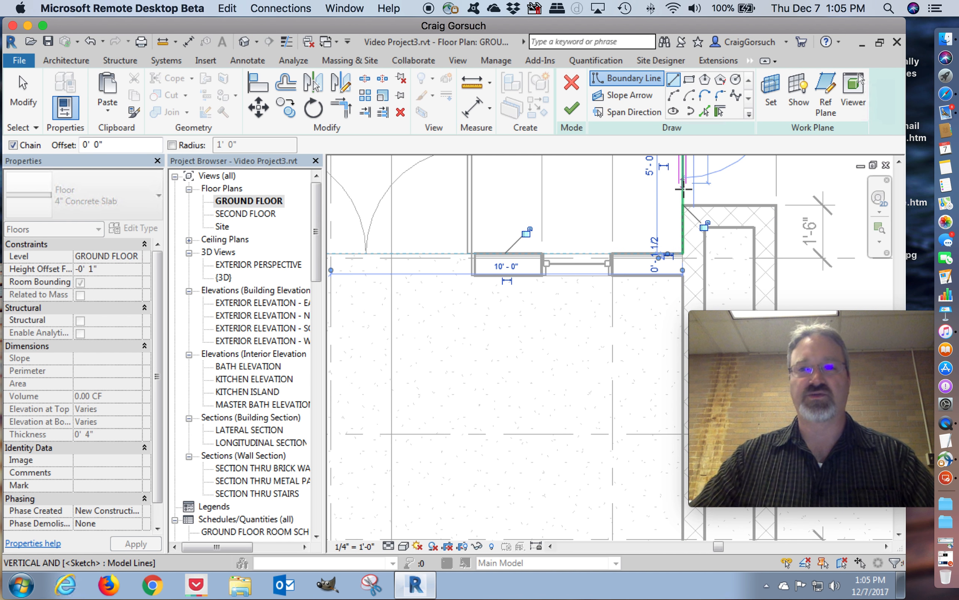
Step: Extend the slab boundary 26'-2" to grid 2, return to the wall, close the rectangle along its outer face and finish the floor
scroll(683, 191, down, 4)
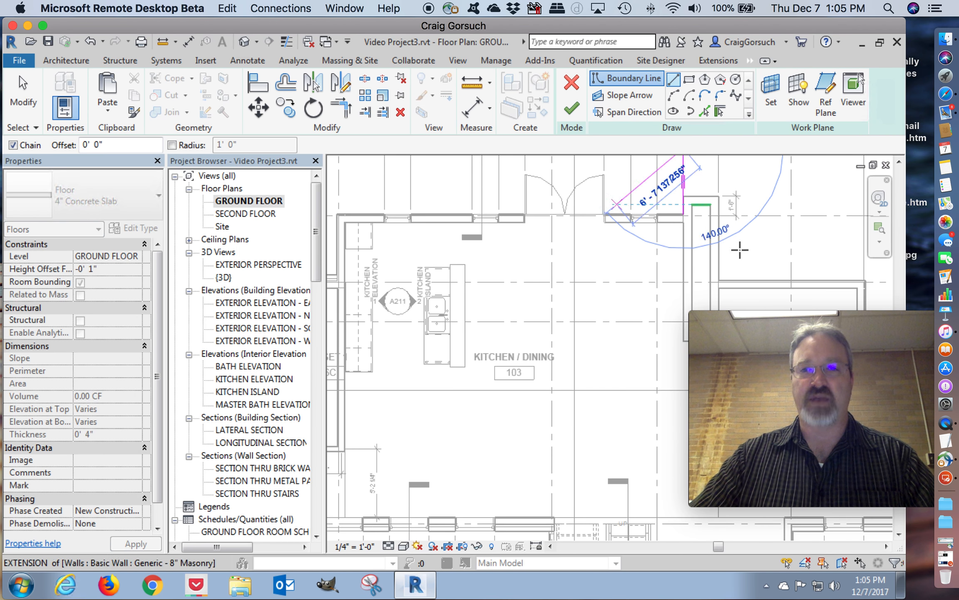
middle_drag(669, 251, 879, 296)
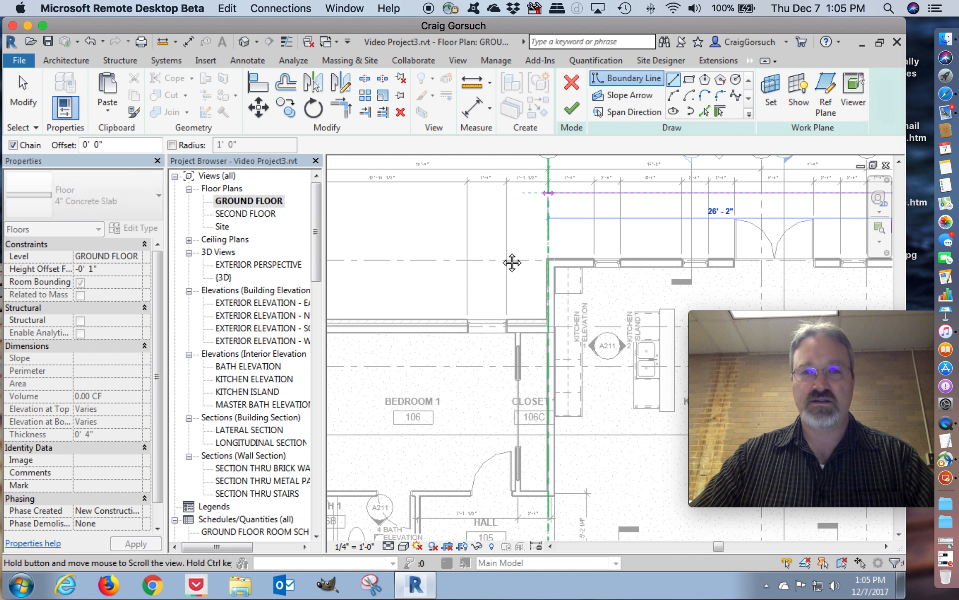
middle_drag(511, 261, 460, 317)
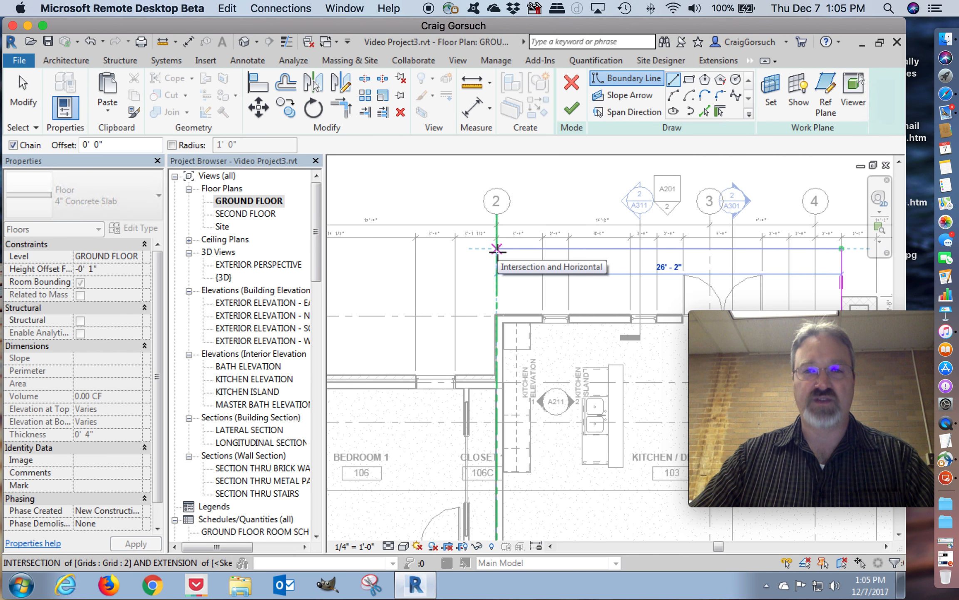
click(496, 249)
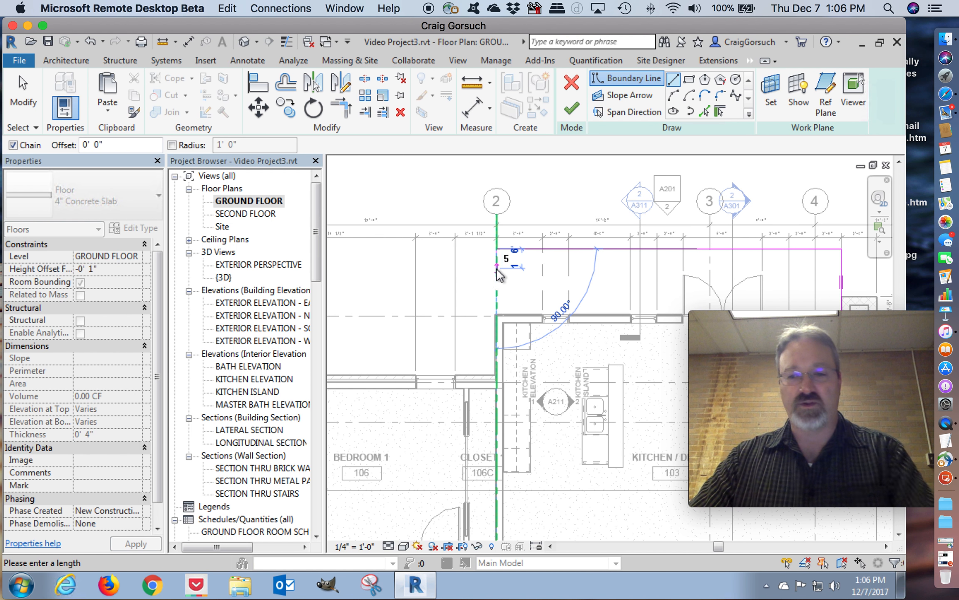
click(497, 315)
middle_drag(824, 312, 736, 287)
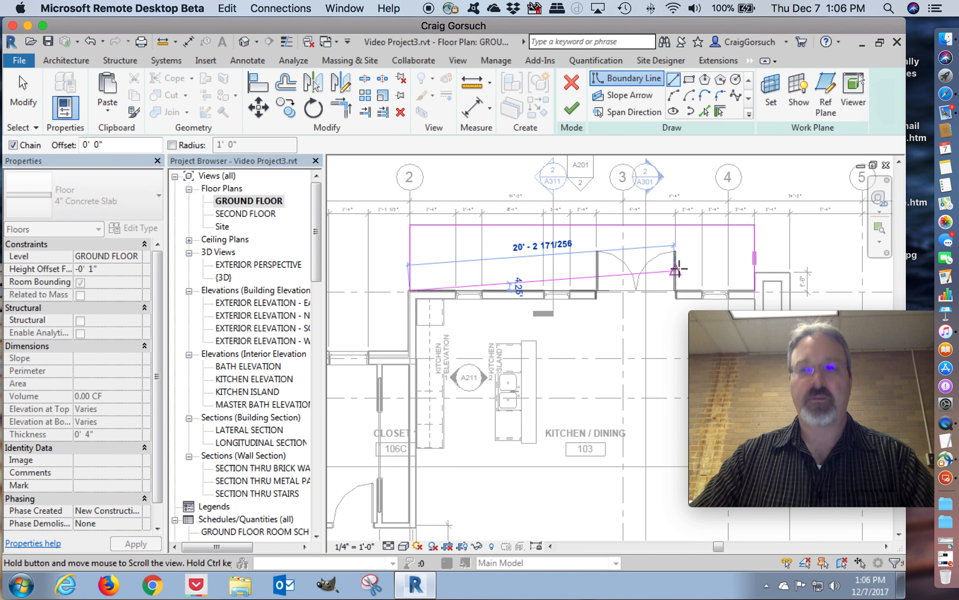
click(755, 289)
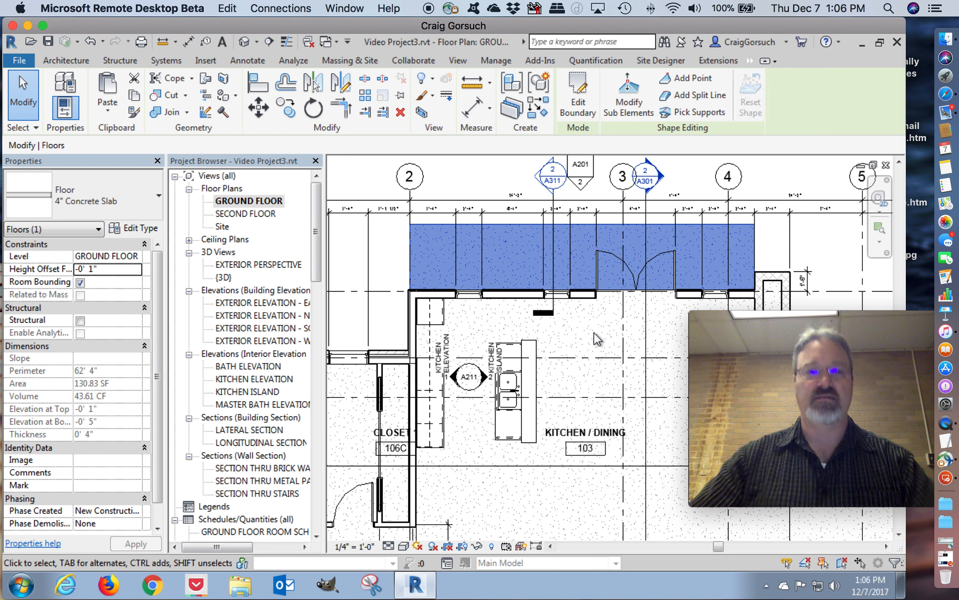
Step: Open the SECOND FLOOR plan view and start a roof by footprint outside the master bedroom's exterior wall
double_click(246, 213)
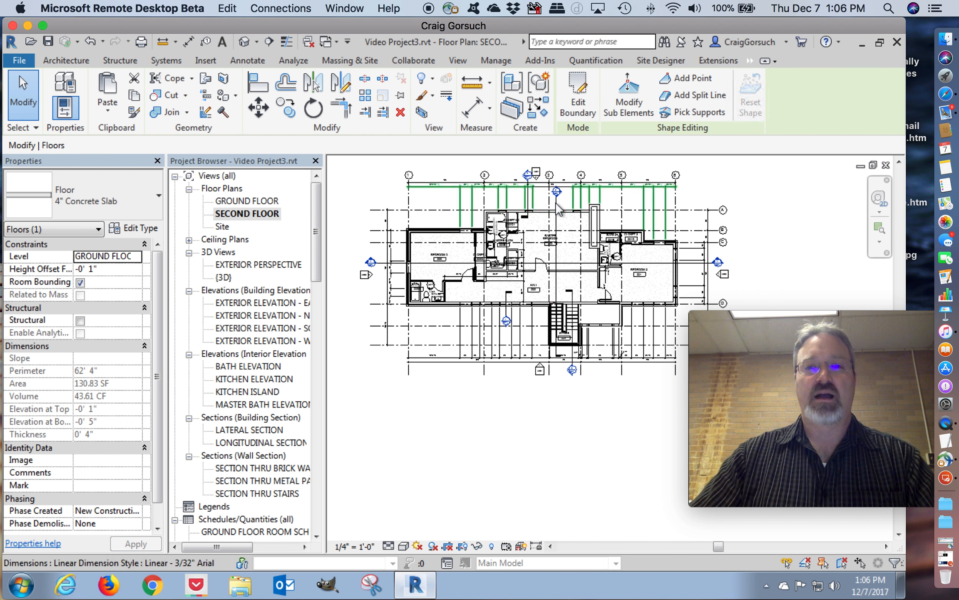
scroll(556, 208, up, 5)
scroll(556, 210, up, 2)
scroll(543, 211, up, 2)
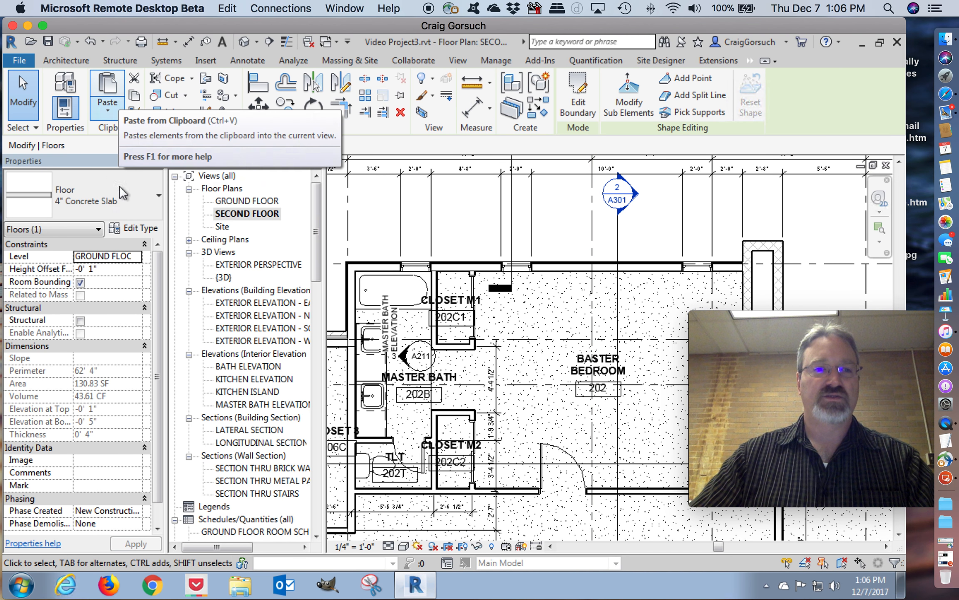
click(72, 60)
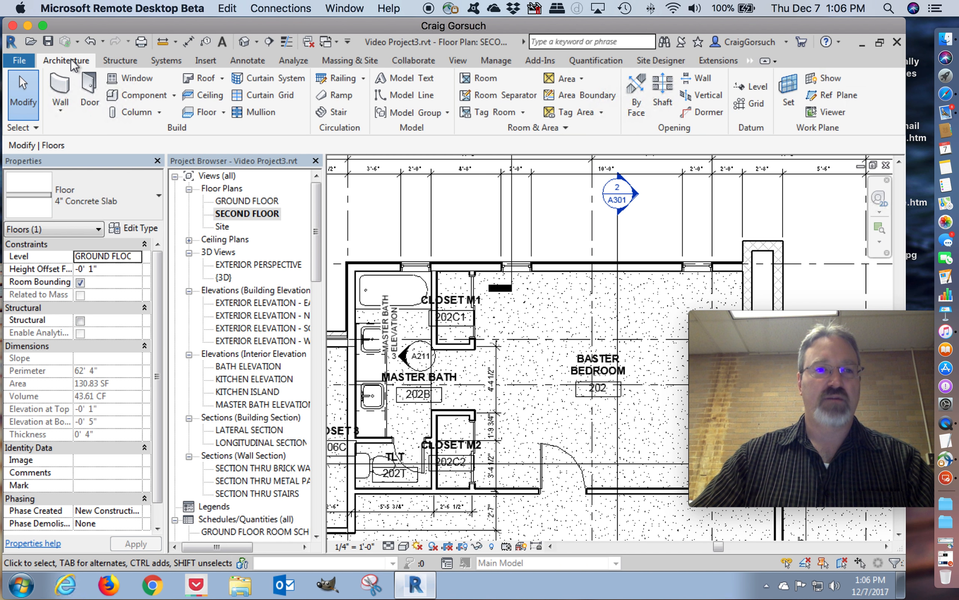
click(204, 77)
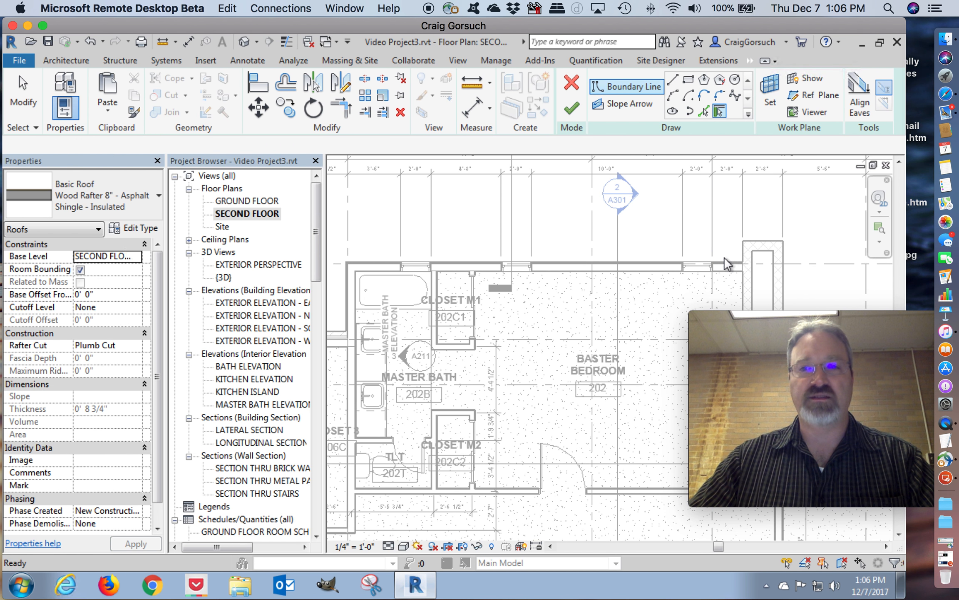
Step: Sketch a non-sloping 5'-0" roof boundary line outward along the masonry enclosure, starting at the second floor's edge in the metal panel wall
scroll(747, 270, up, 4)
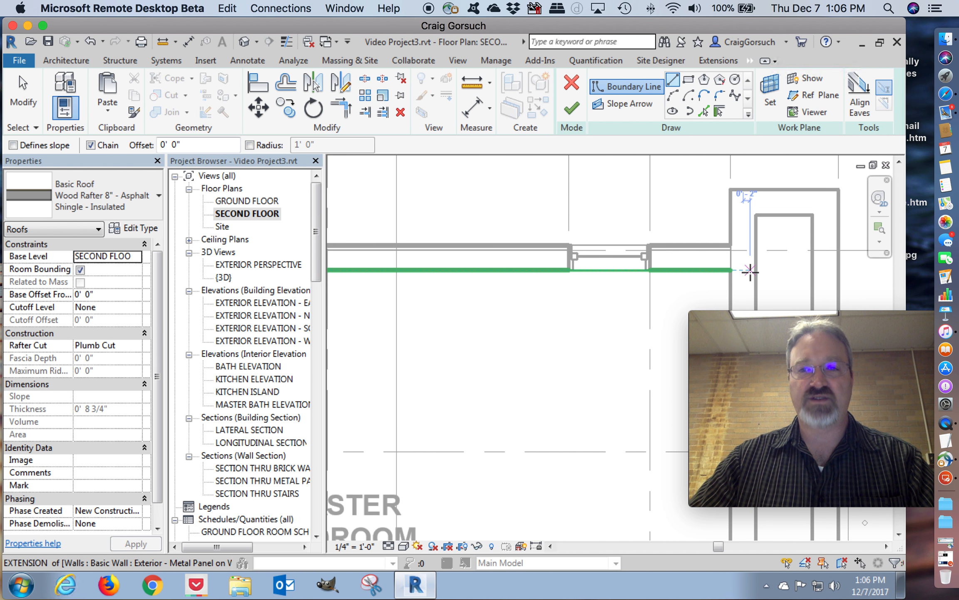
scroll(750, 271, up, 3)
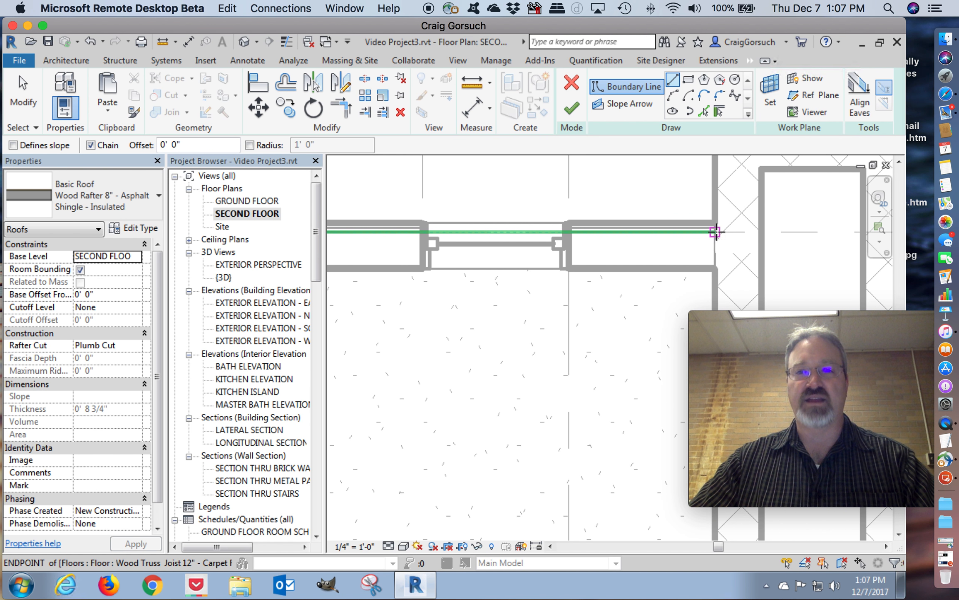
middle_drag(713, 229, 524, 325)
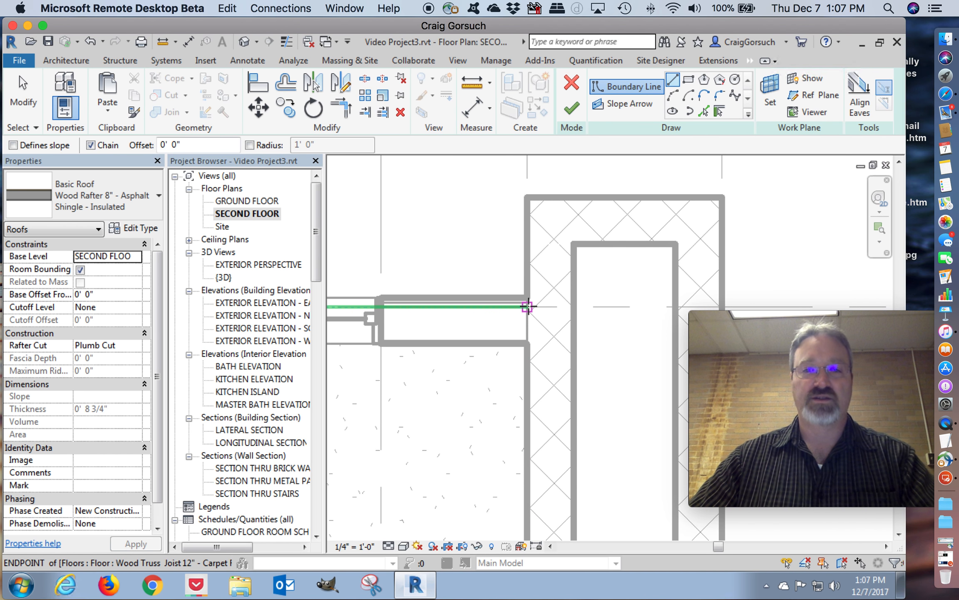
click(527, 306)
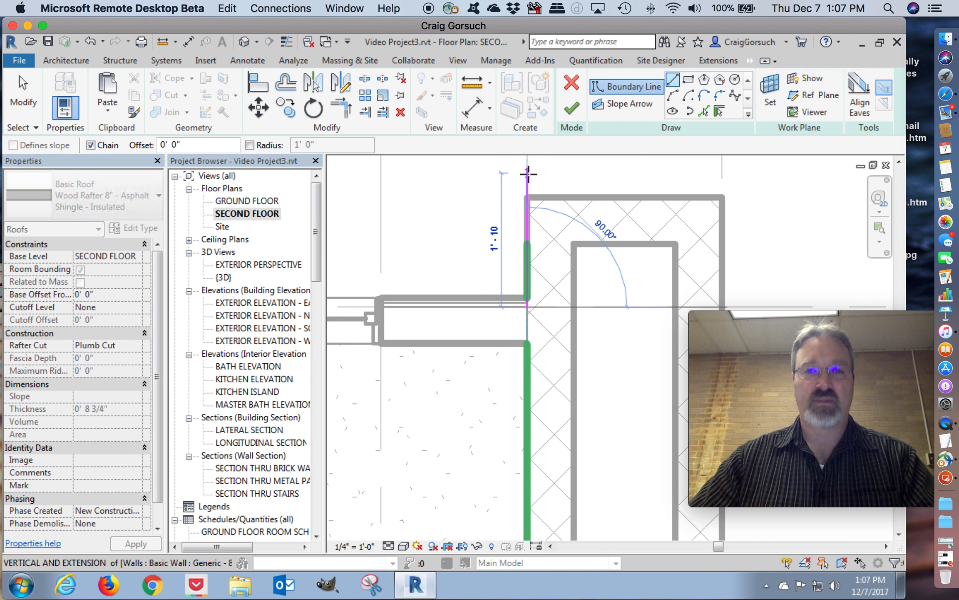
text(5)
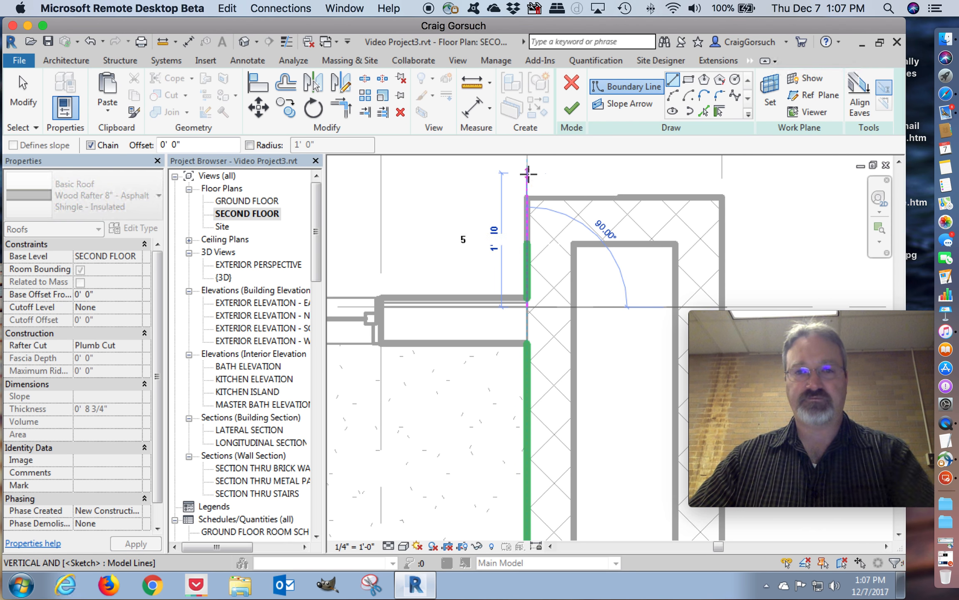
key(Return)
scroll(528, 174, down, 1)
scroll(607, 279, down, 3)
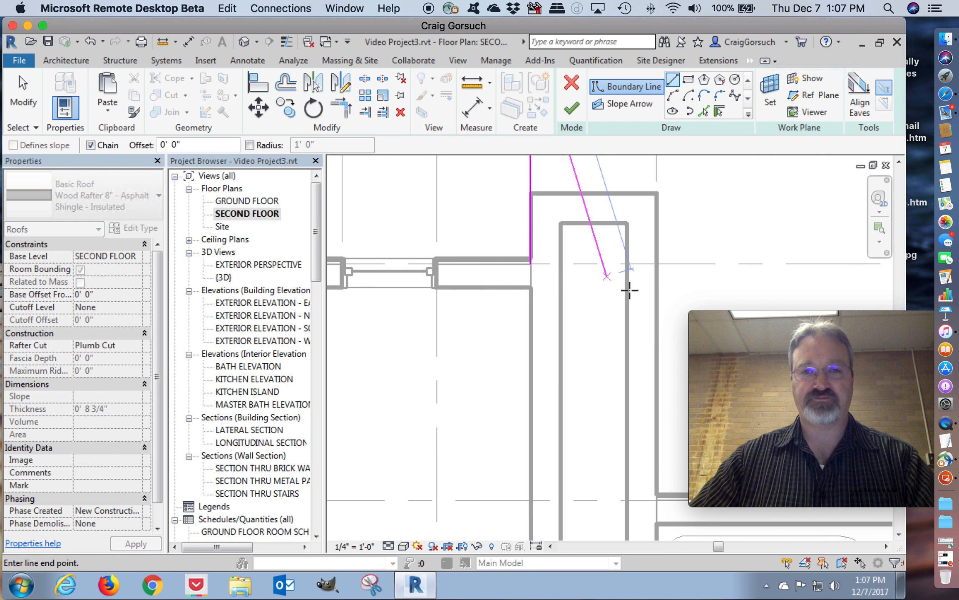
Step: Extend the roof boundary 26'-2" to grid 2, return 5'-0" to the wall, close the rectangle along the wall and finish the roof
mouse_move(643, 275)
middle_down()
mouse_move(677, 310)
mouse_move(896, 350)
middle_up()
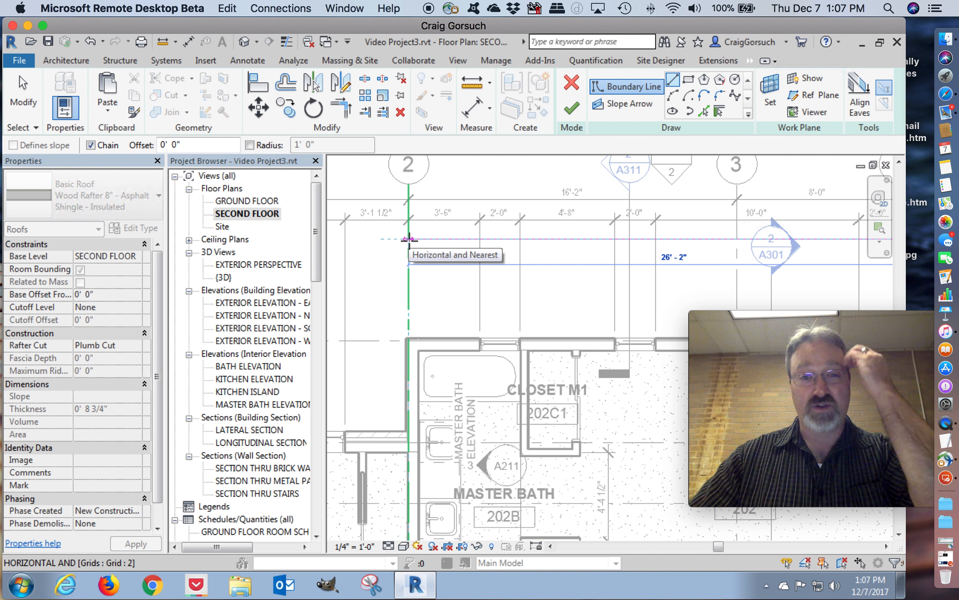
click(408, 240)
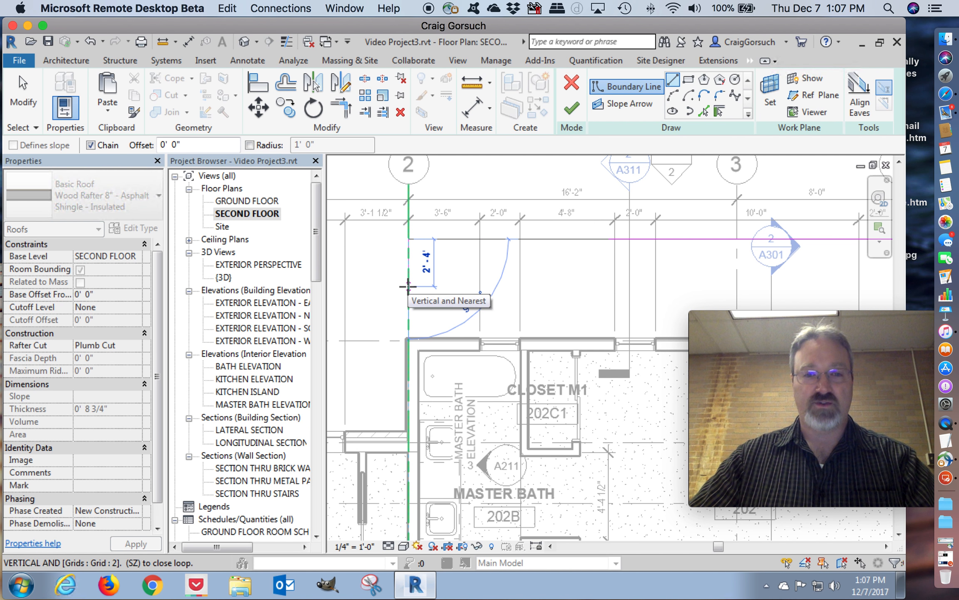
click(409, 339)
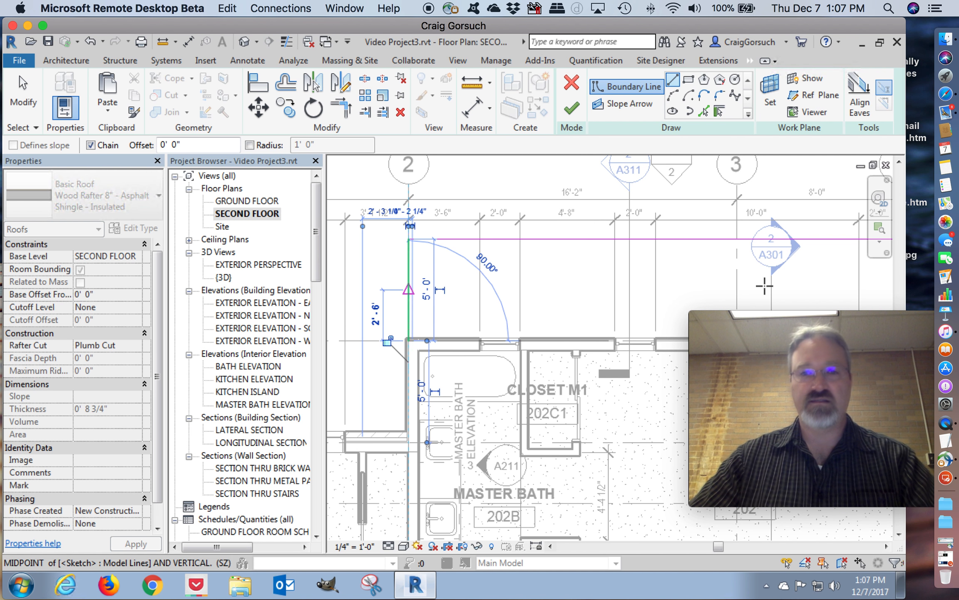
middle_drag(727, 280, 485, 222)
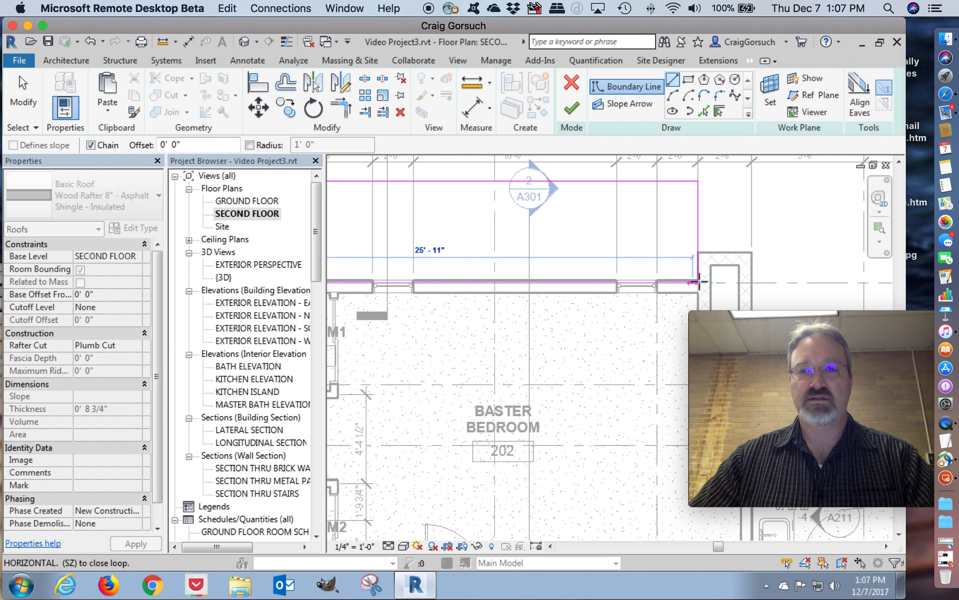
click(681, 176)
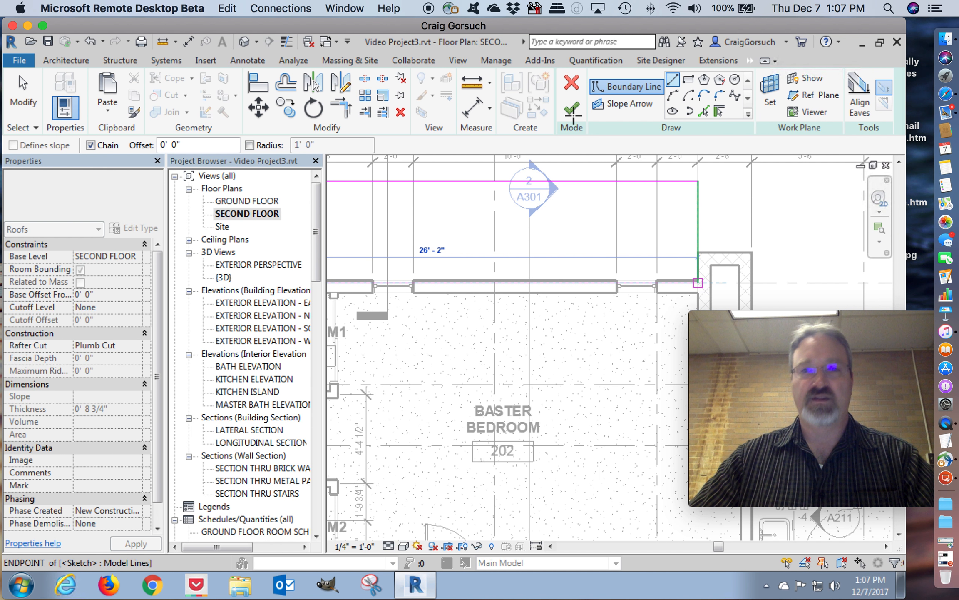
click(568, 252)
key(Escape)
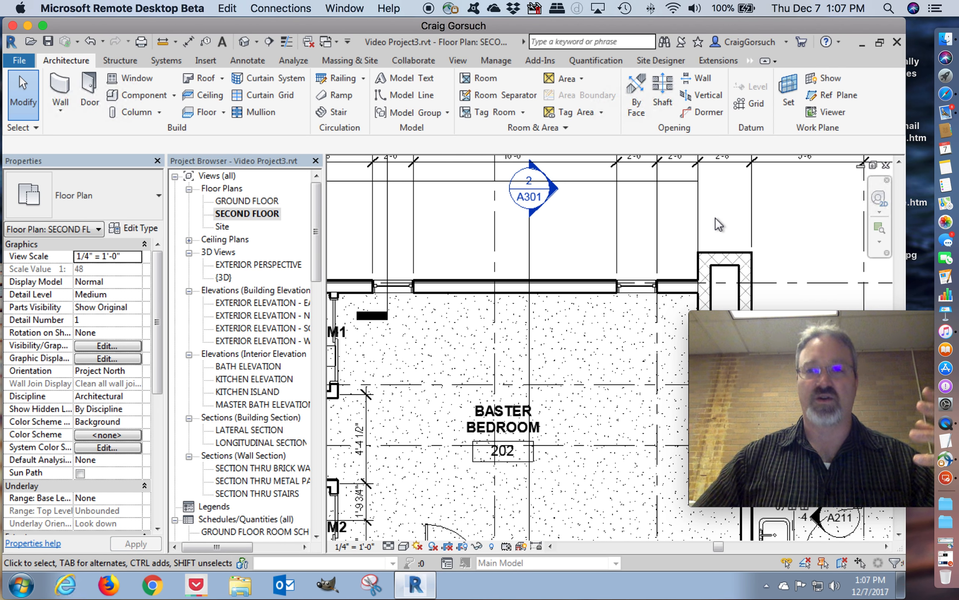
Step: Open the SECTION THRU METAL PANEL WALL view and examine where the exterior slab and roof meet the wall
double_click(284, 480)
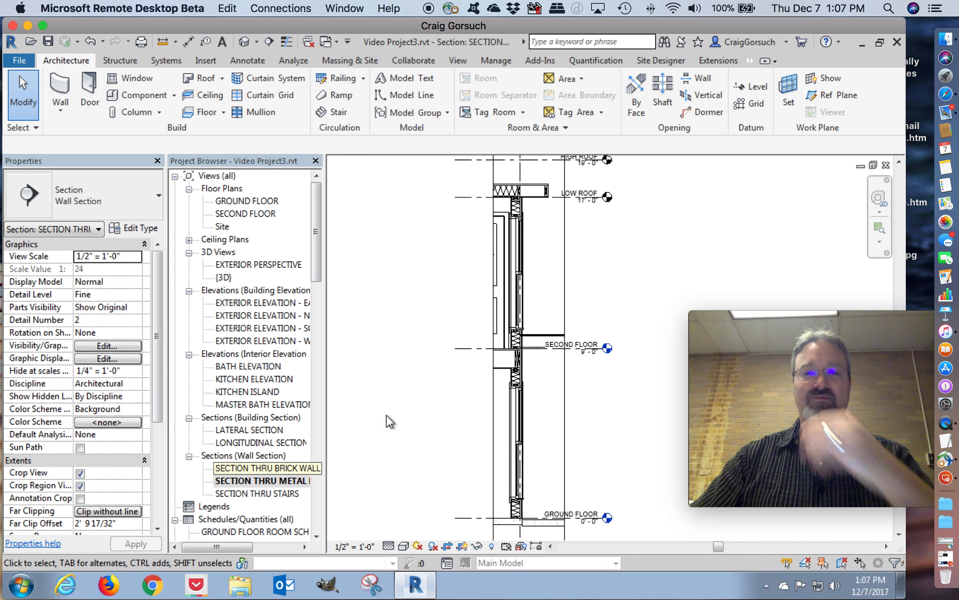
mouse_move(554, 487)
middle_down()
mouse_move(533, 419)
mouse_move(530, 441)
mouse_move(517, 448)
middle_up()
scroll(508, 458, up, 5)
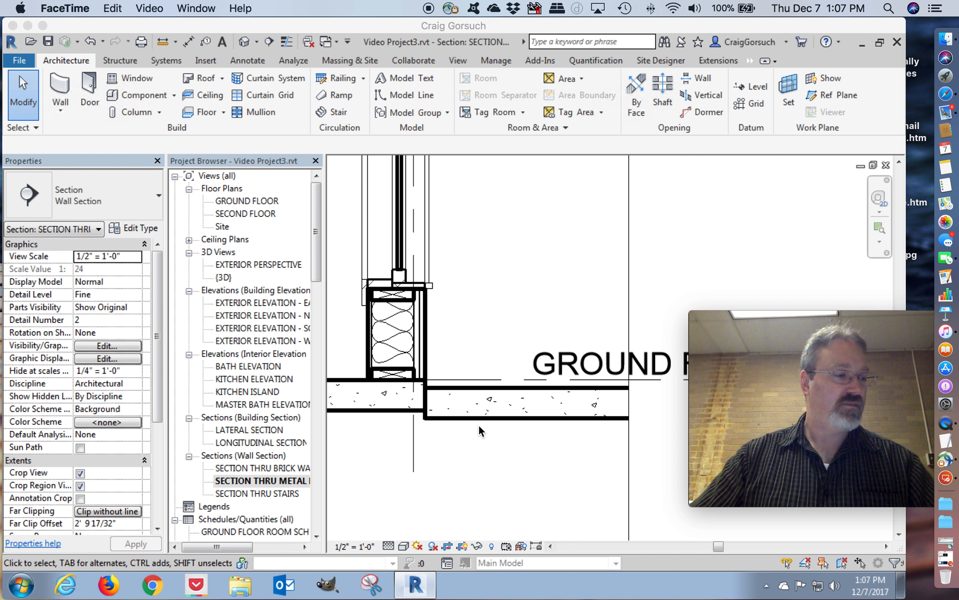
scroll(515, 465, down, 5)
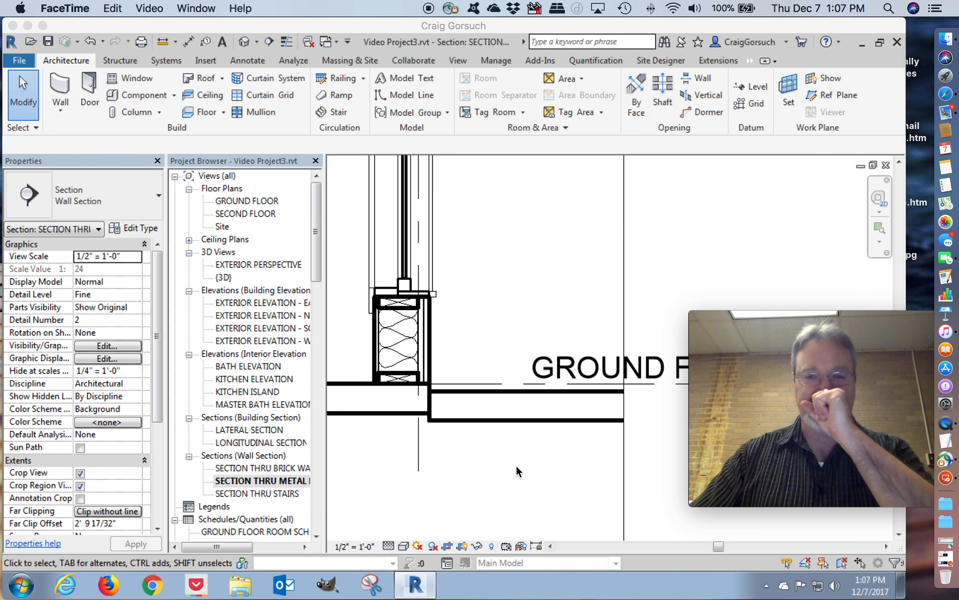
scroll(515, 462, up, 1)
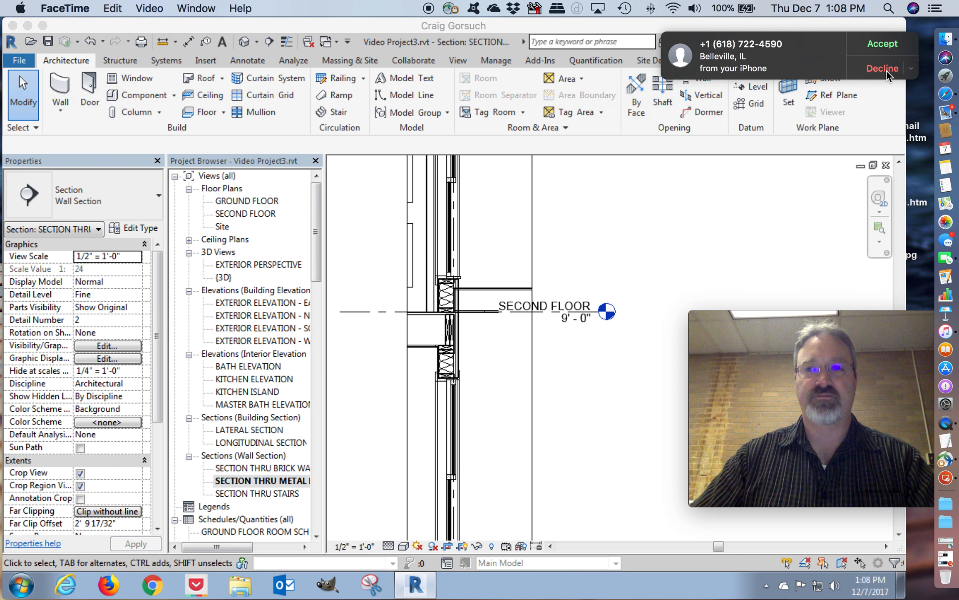
Step: Widen the section's crop region outward beyond the roof's outer edge so the full overhang is included
click(646, 234)
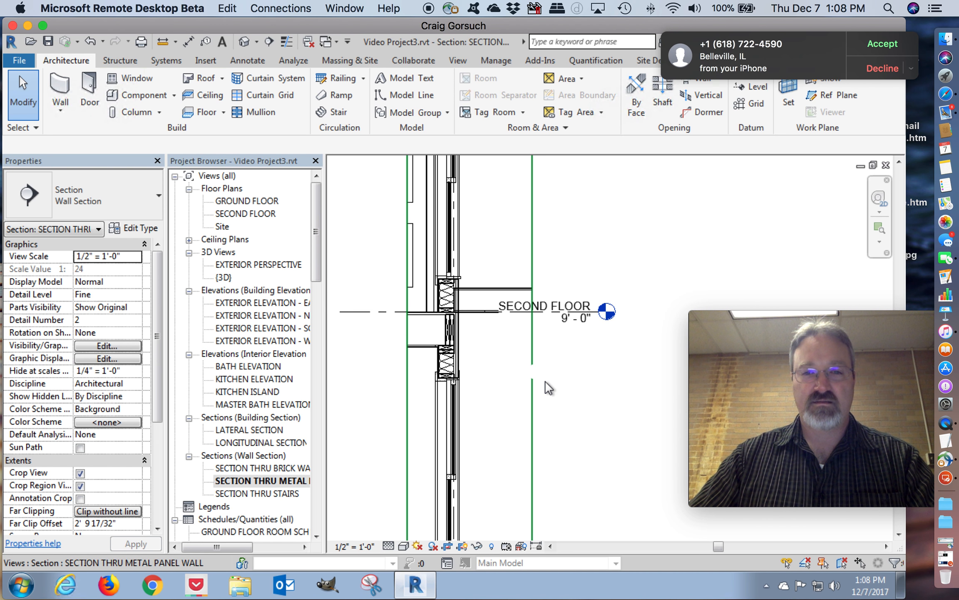
click(533, 385)
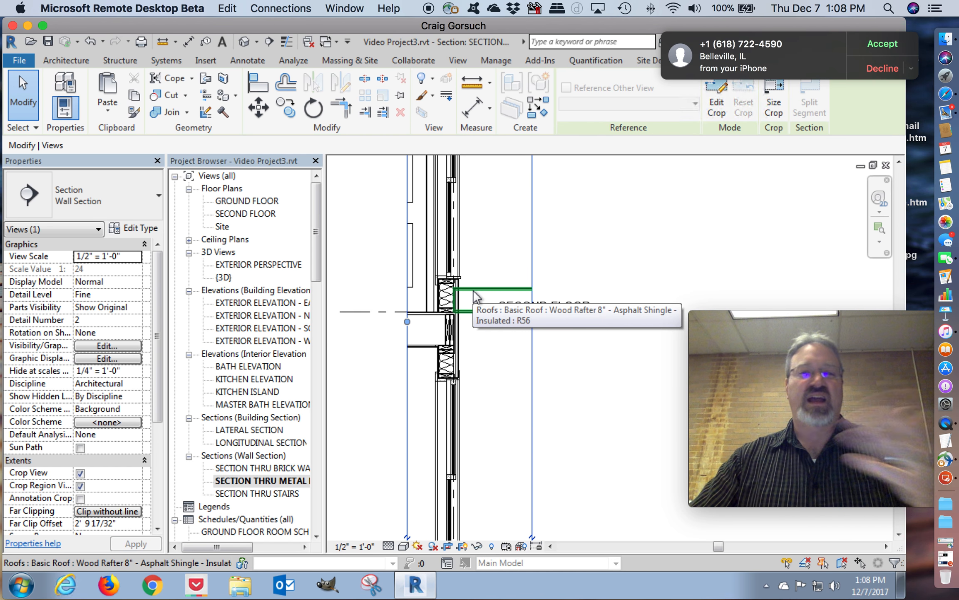
click(591, 319)
drag(591, 319, 674, 320)
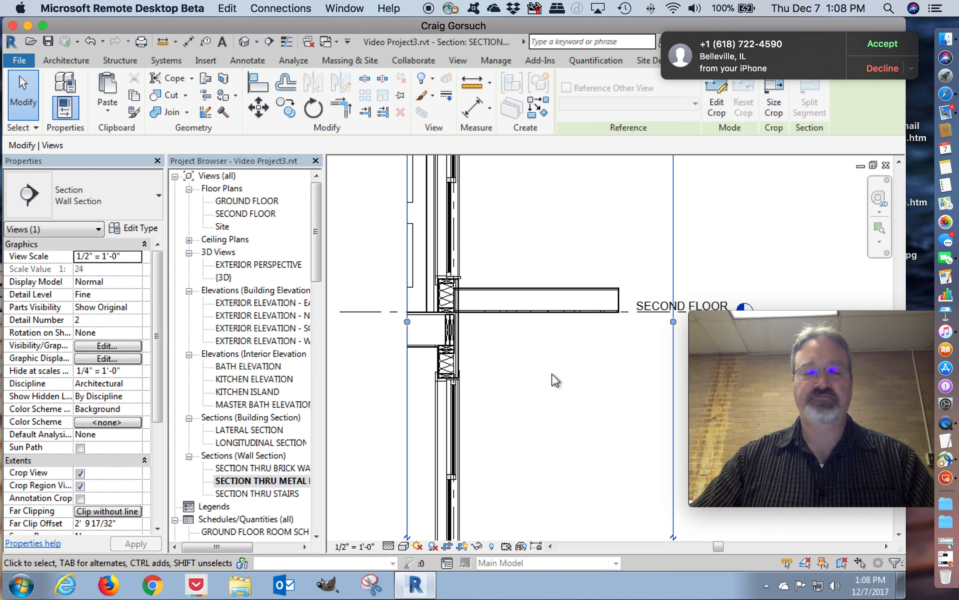
scroll(552, 373, down, 2)
scroll(490, 359, up, 2)
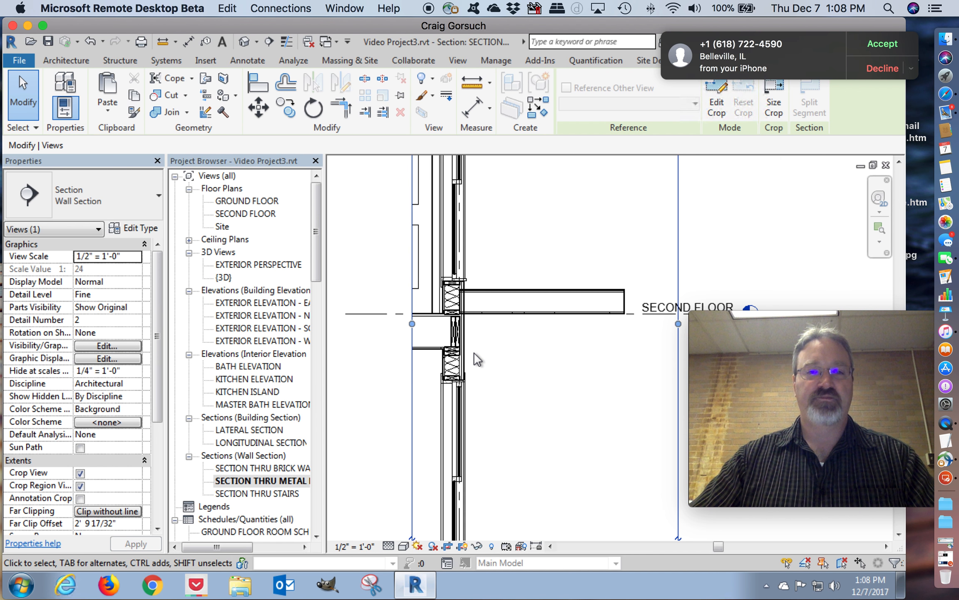
scroll(474, 356, up, 2)
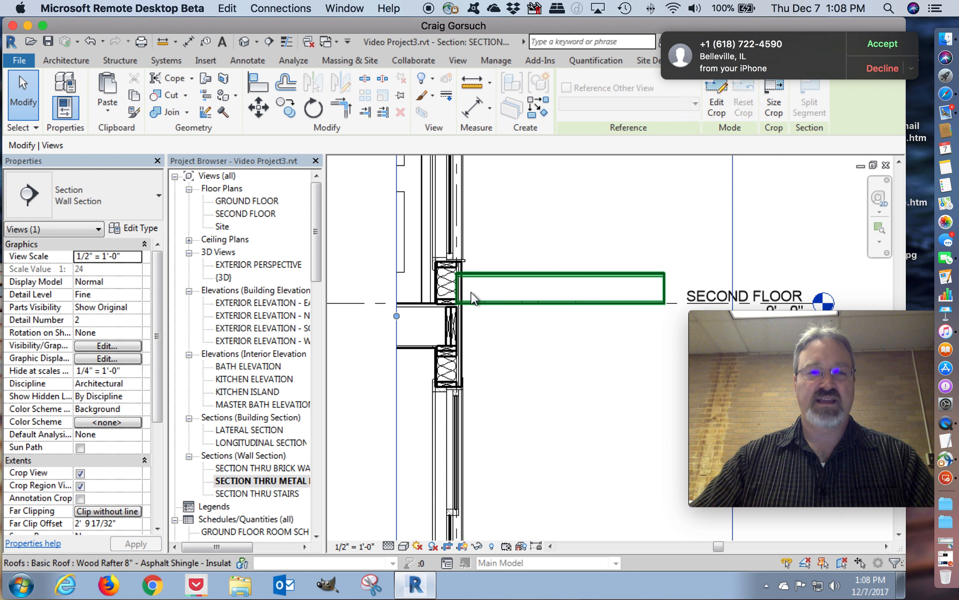
scroll(466, 308, up, 3)
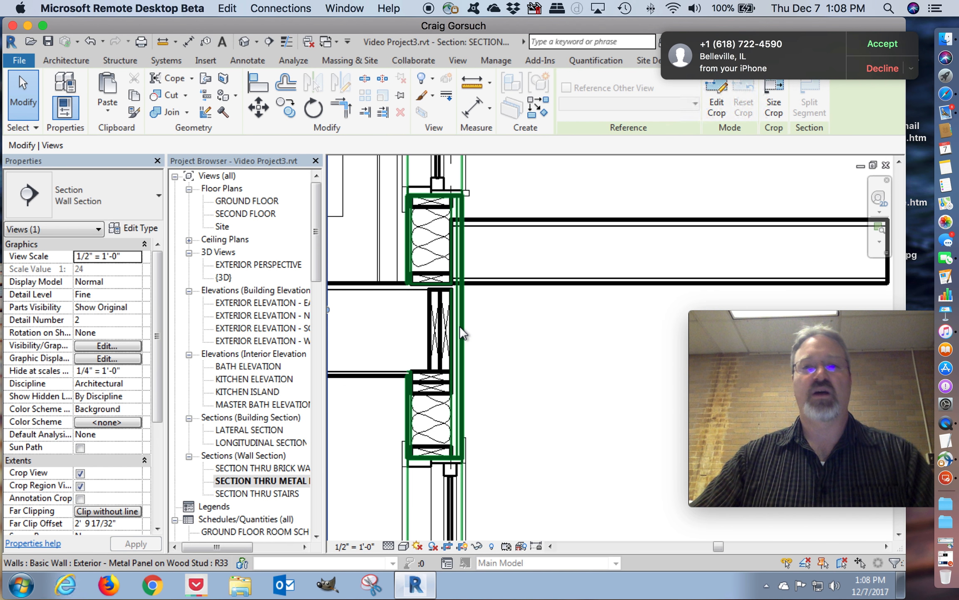
scroll(471, 325, up, 2)
scroll(496, 254, up, 2)
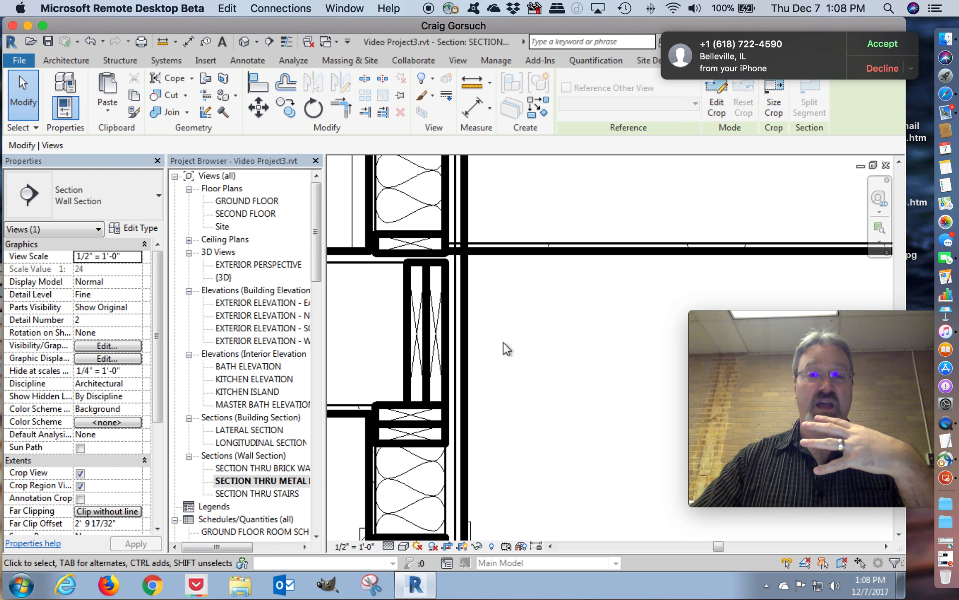
click(884, 69)
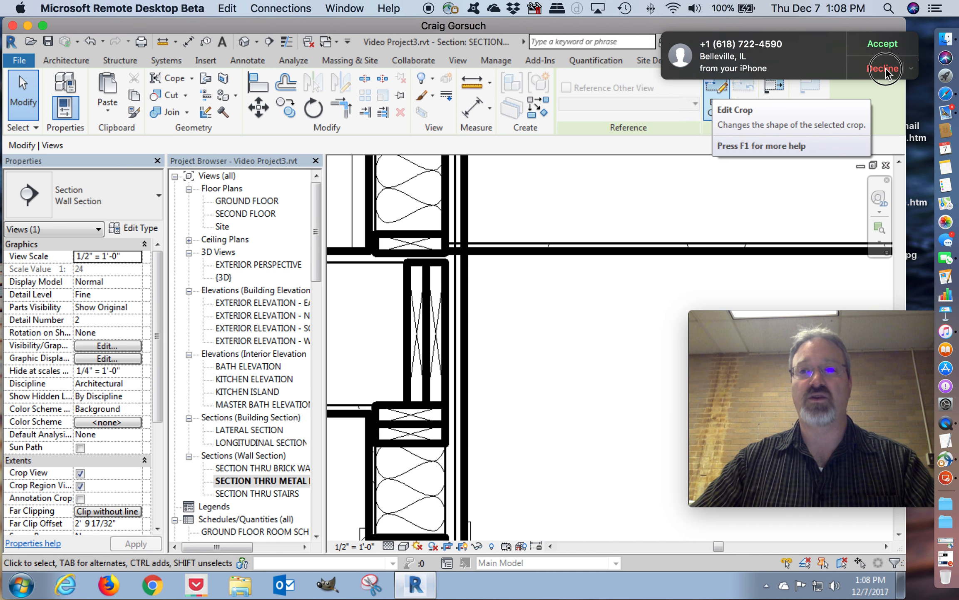
click(912, 69)
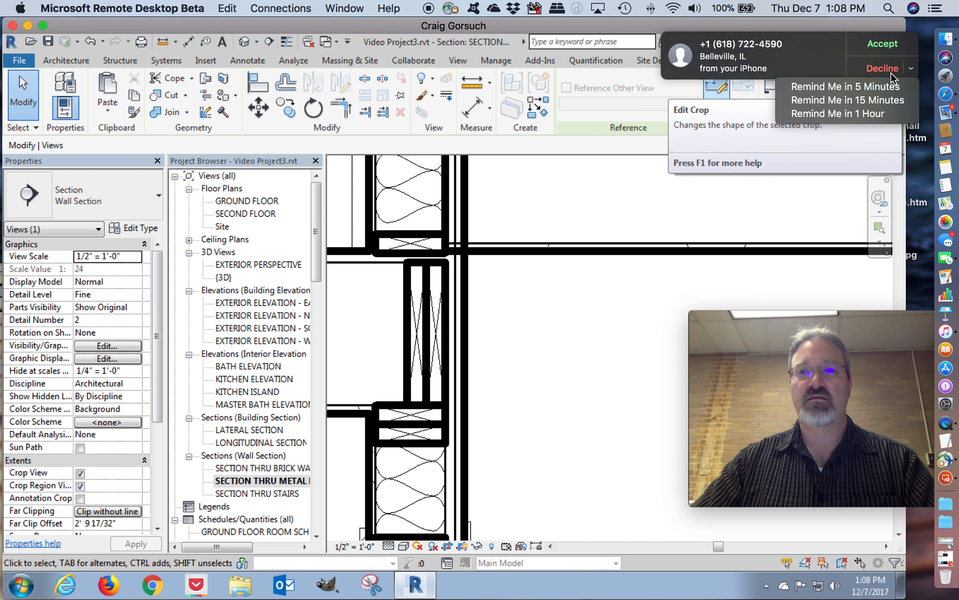
click(834, 62)
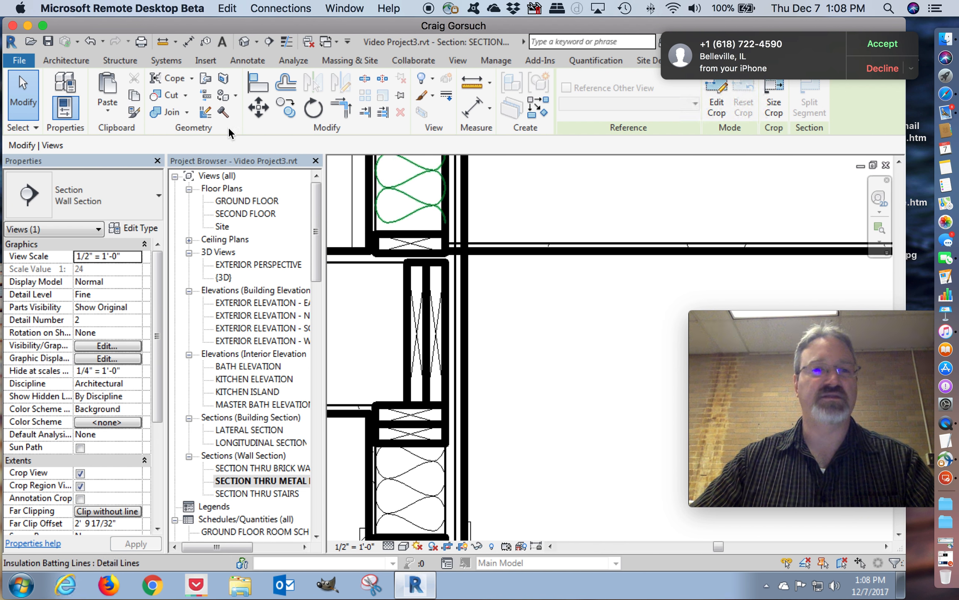
Step: Align the upper line of the new roof's bottom layer with the top of the interior ceiling finish below the second floor
click(259, 86)
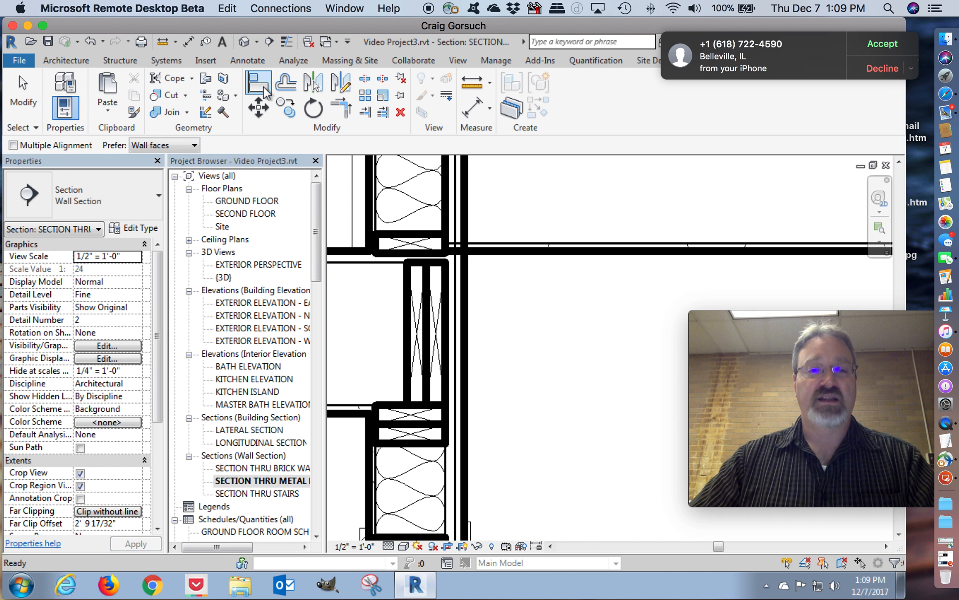
click(355, 403)
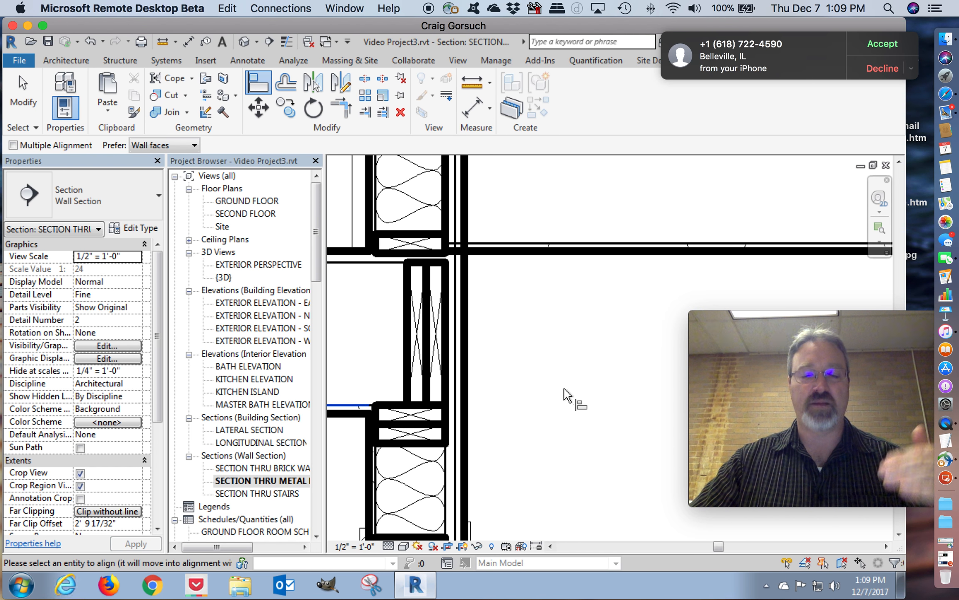
click(579, 241)
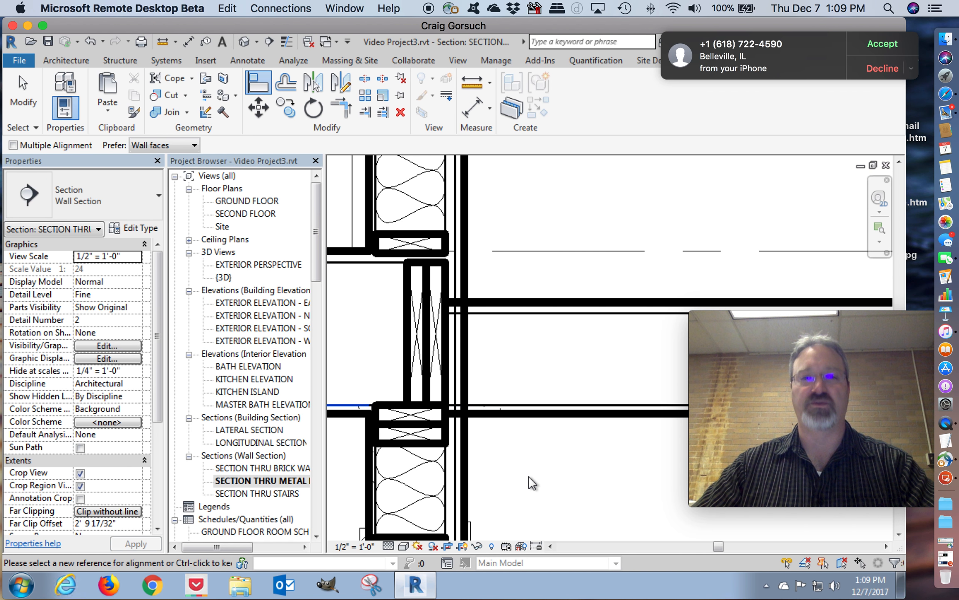
key(Escape)
key(Escape)
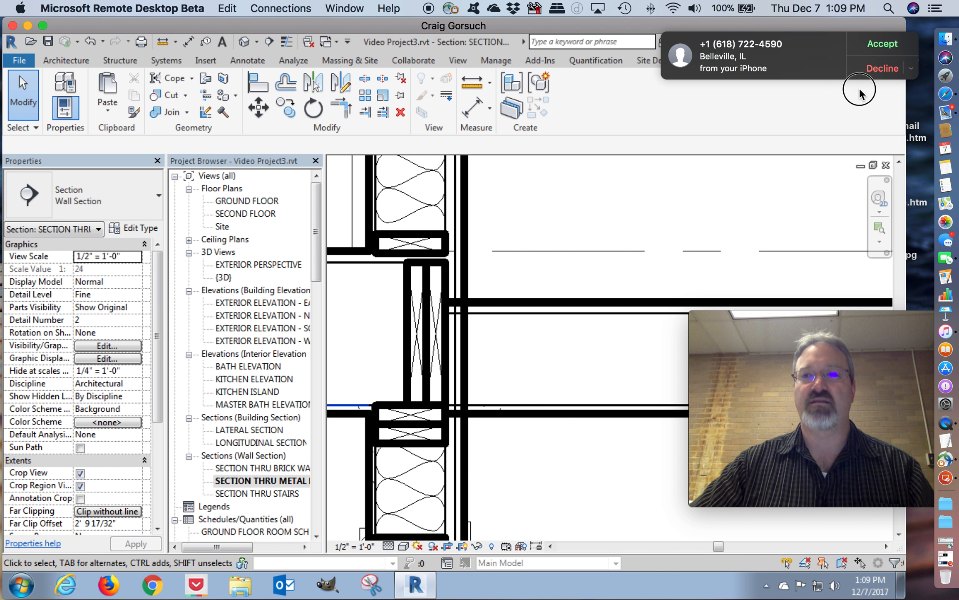
drag(660, 20, 525, 21)
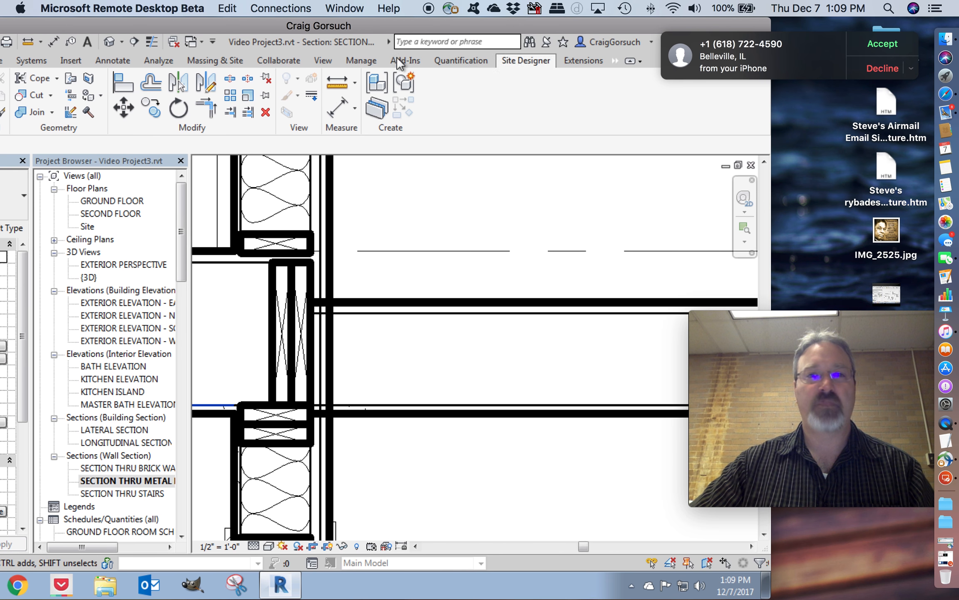
click(615, 61)
click(624, 72)
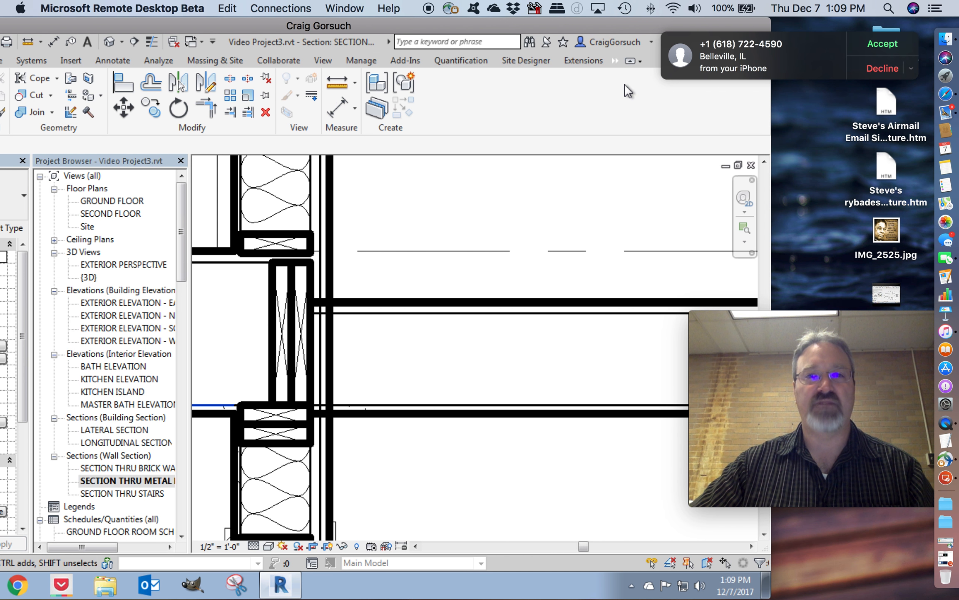
click(614, 61)
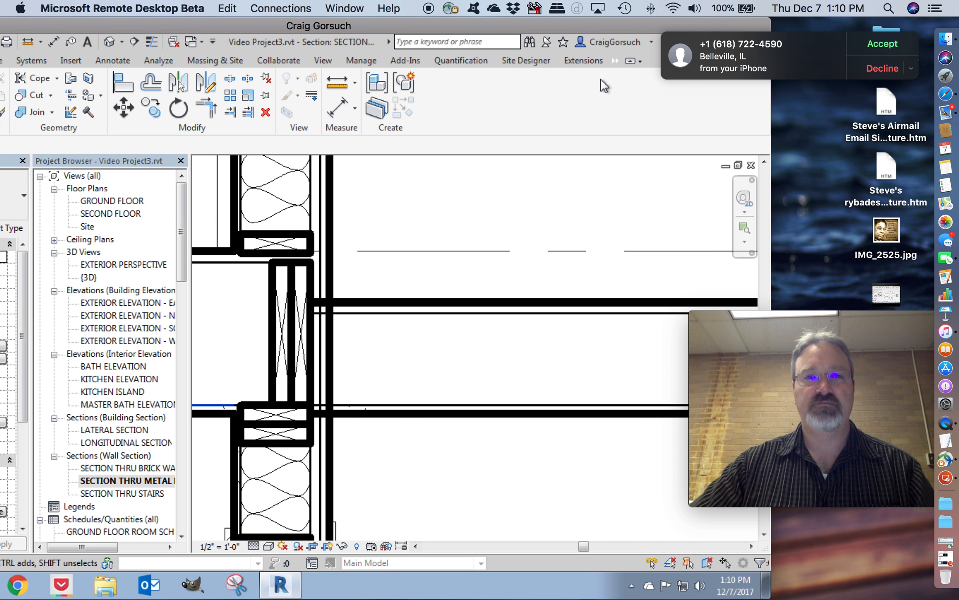
drag(271, 27, 410, 28)
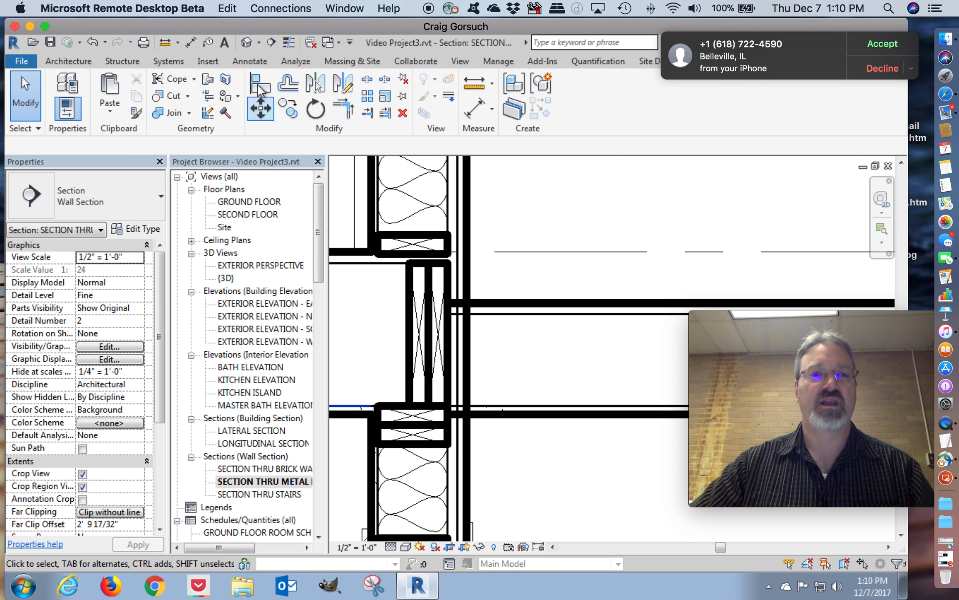
Step: Join the geometry of the new roof with the exterior metal panel wall
click(175, 113)
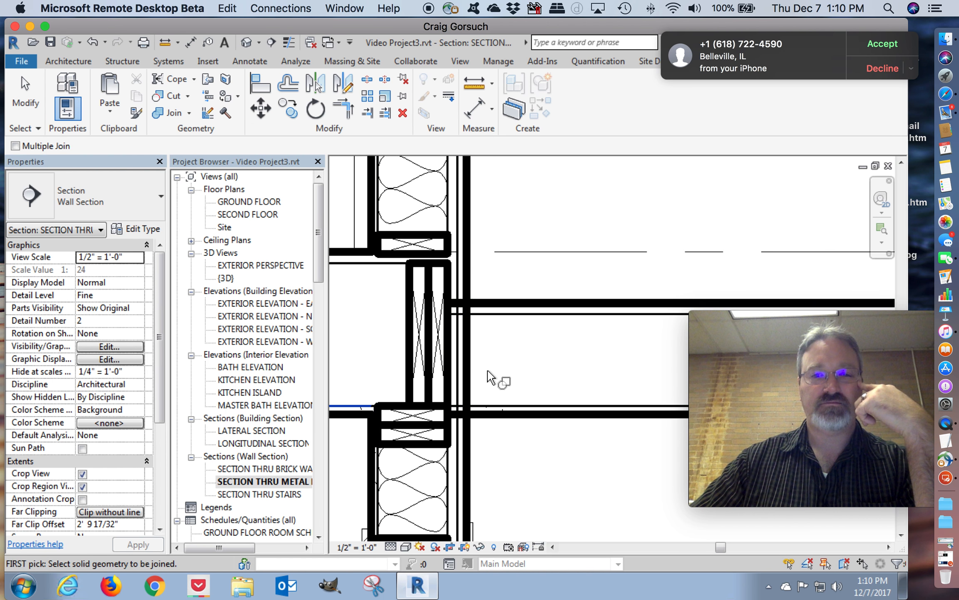
click(578, 303)
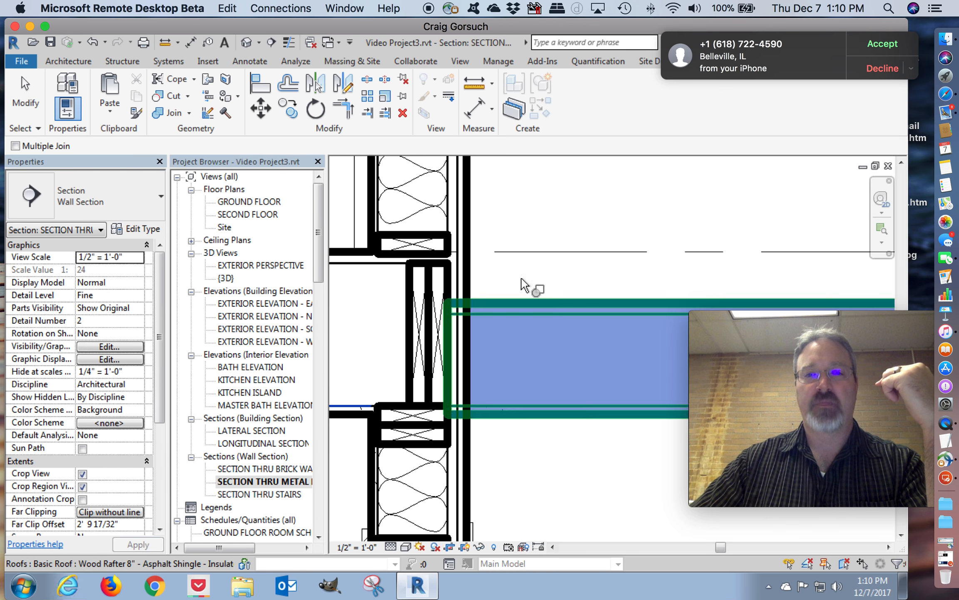
click(467, 272)
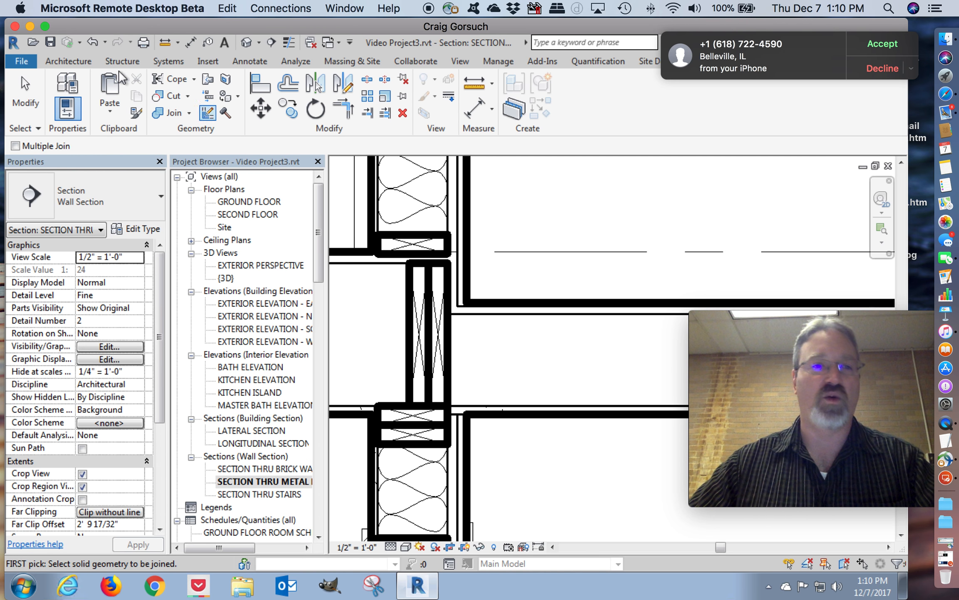
click(24, 87)
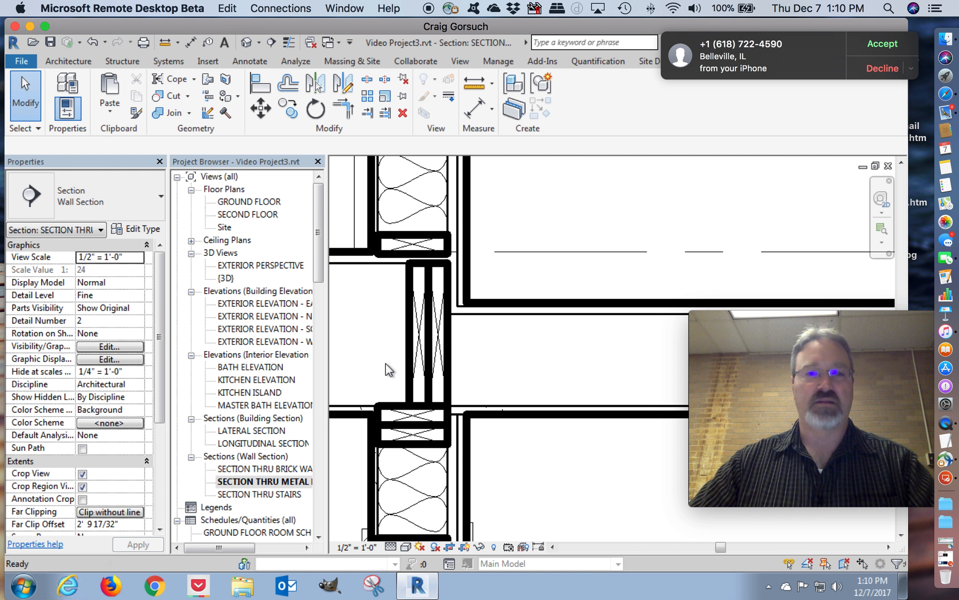
Step: Copy the outer 2x12 rim board against its own exterior face and change the copy's type to 2x8
click(433, 355)
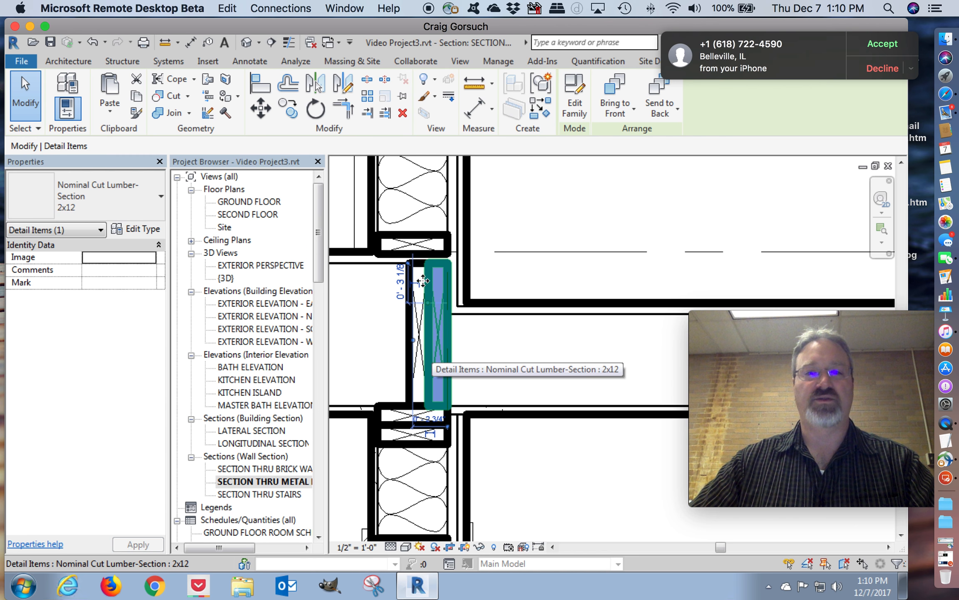
click(293, 114)
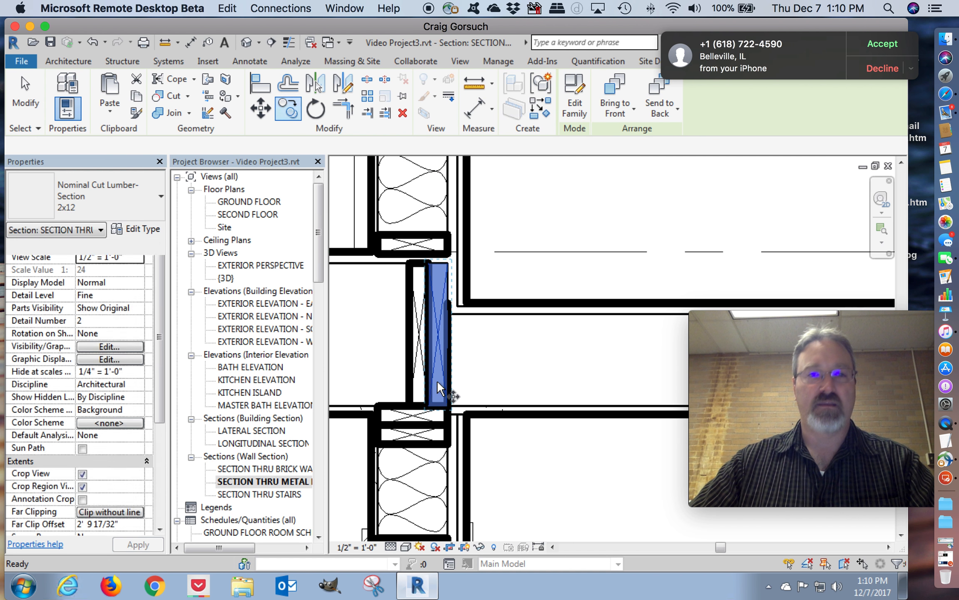
click(429, 404)
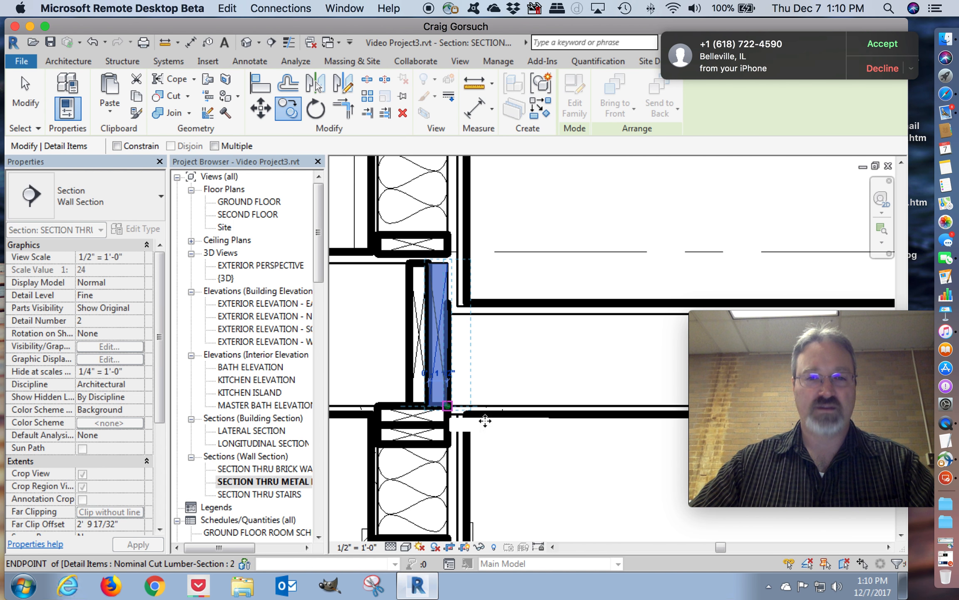
click(485, 423)
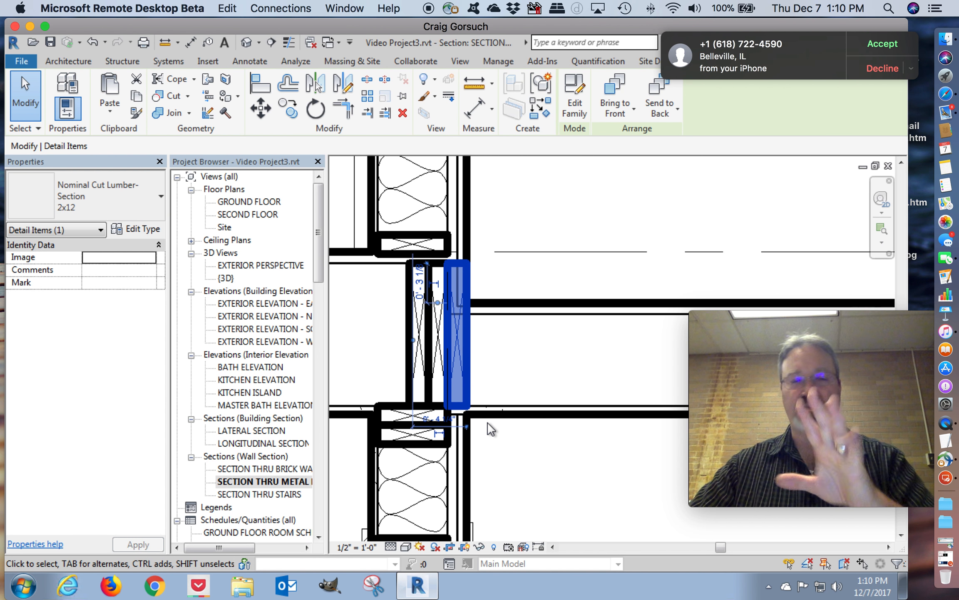
click(109, 199)
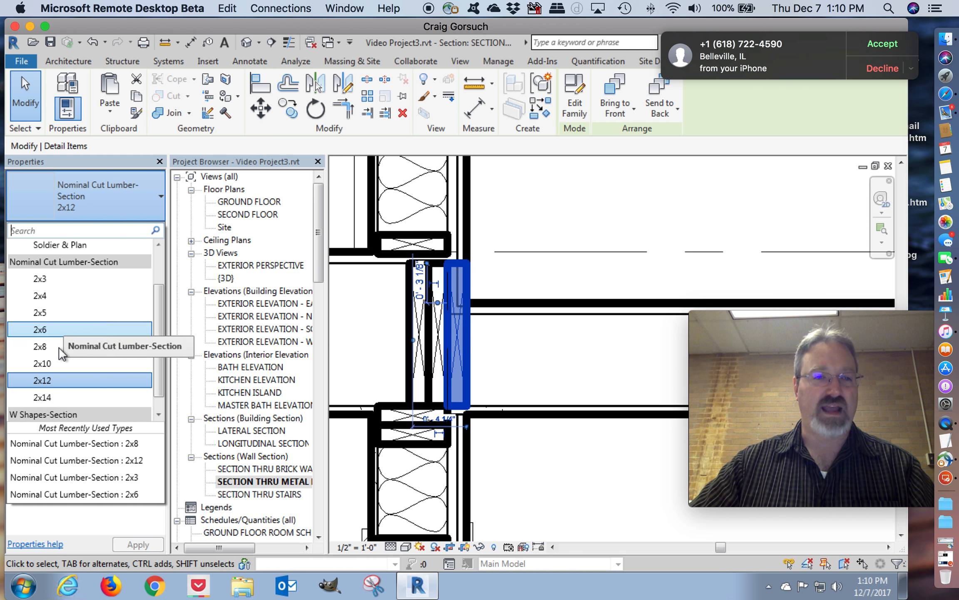
click(59, 347)
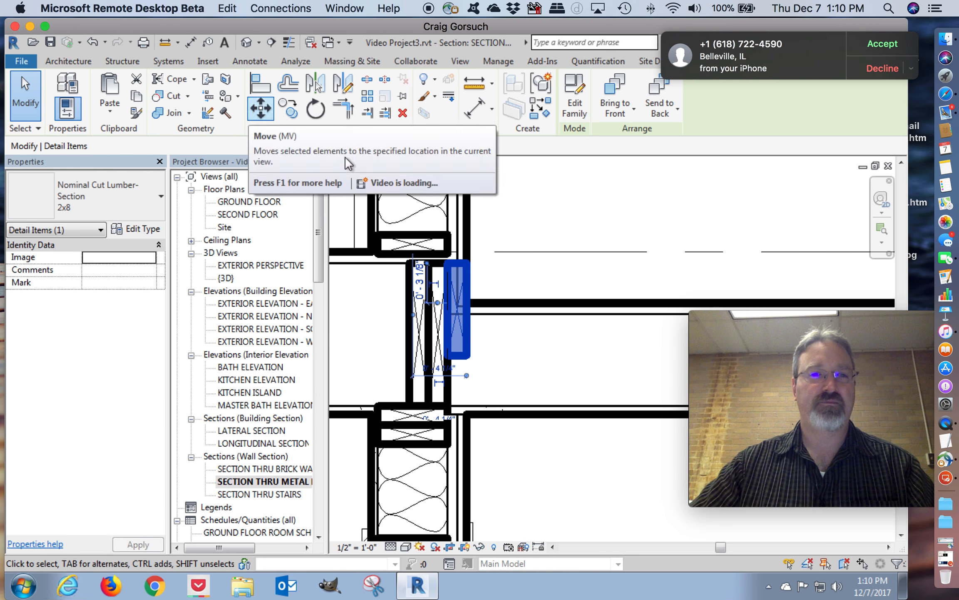
Step: Move the 2x8 board down so its lower end sits on the bottom layer of the exterior roof
click(261, 108)
click(467, 355)
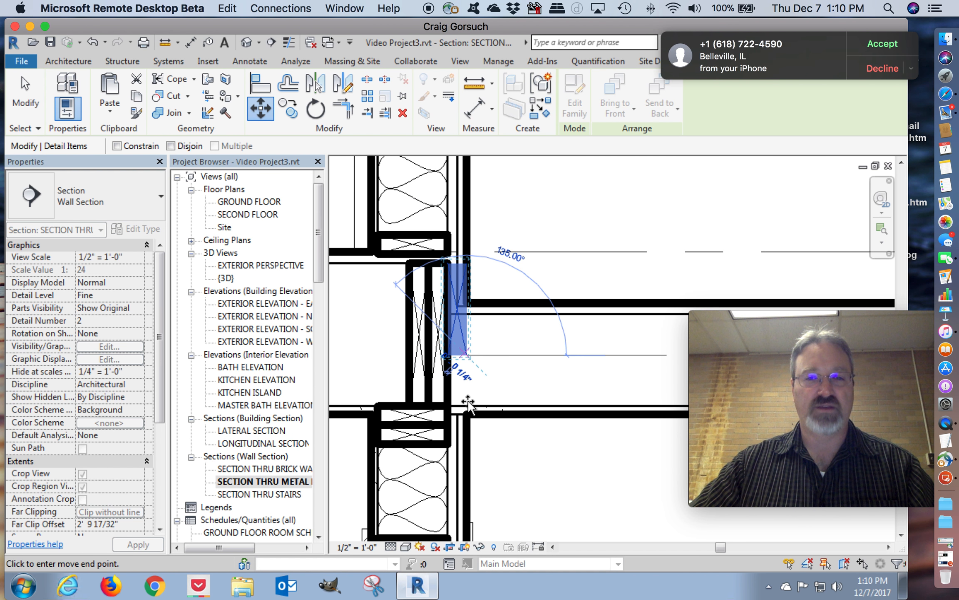
click(469, 407)
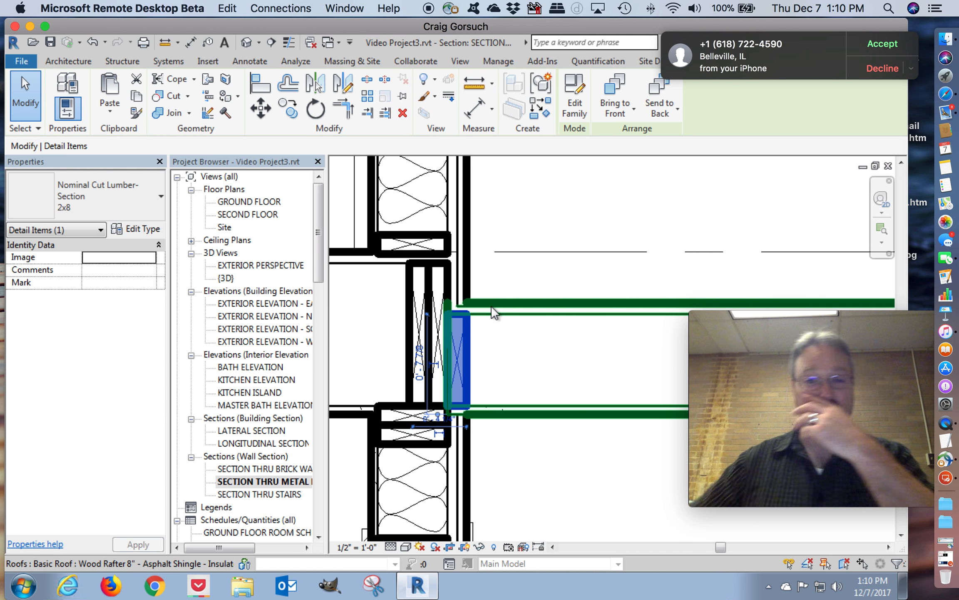
Step: Copy the 2x8 board outward by its own thickness to make a doubled ledger at the wall
click(286, 115)
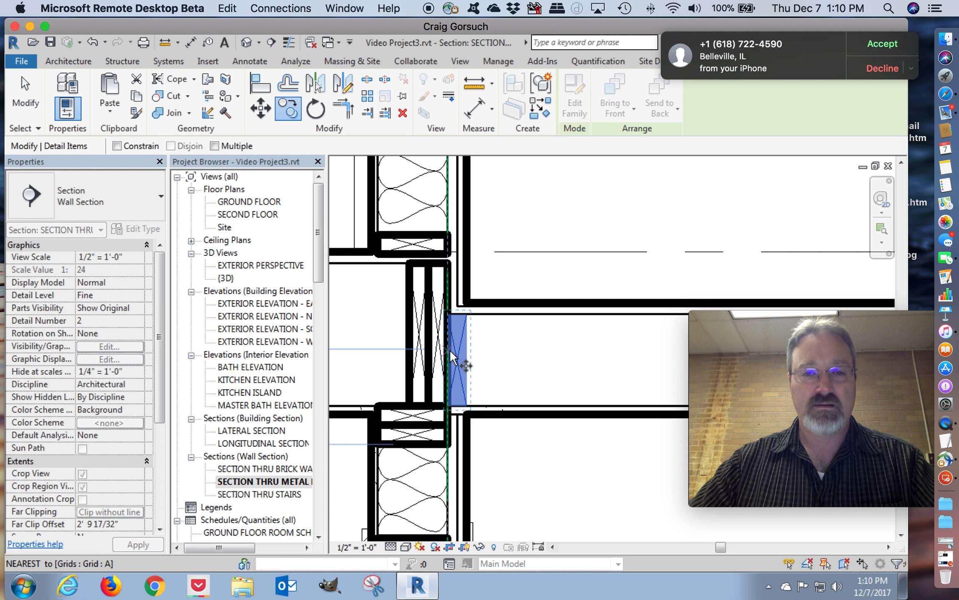
click(460, 354)
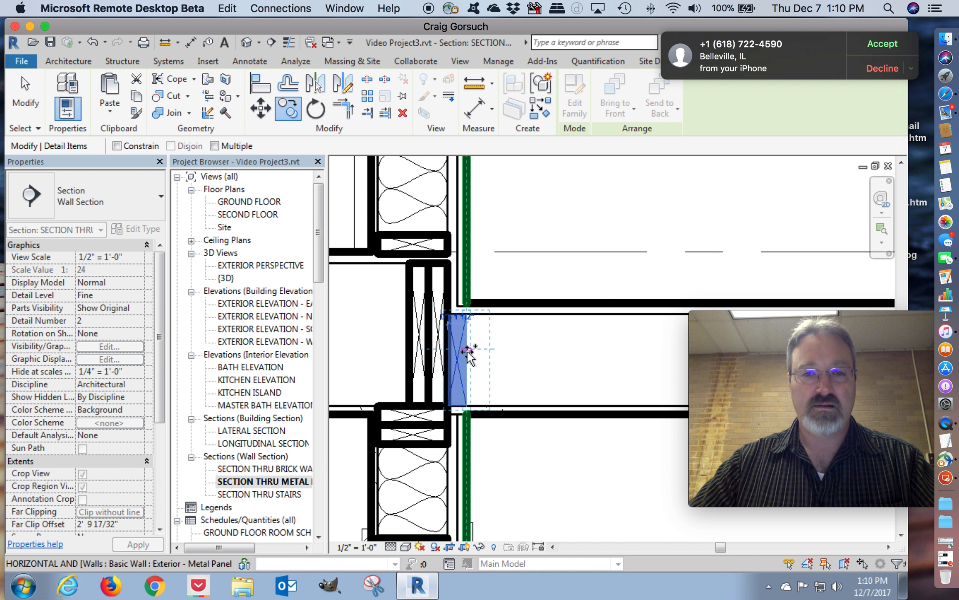
click(467, 352)
click(542, 362)
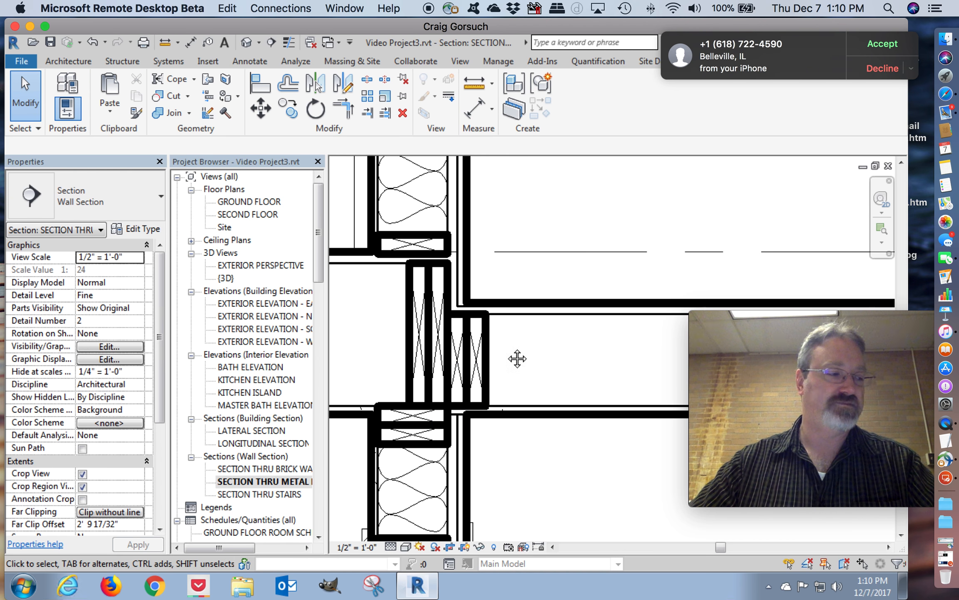
Step: Copy the outer 2x8 ledger board horizontally to the far outer end of the exterior roof
middle_drag(518, 359, 362, 322)
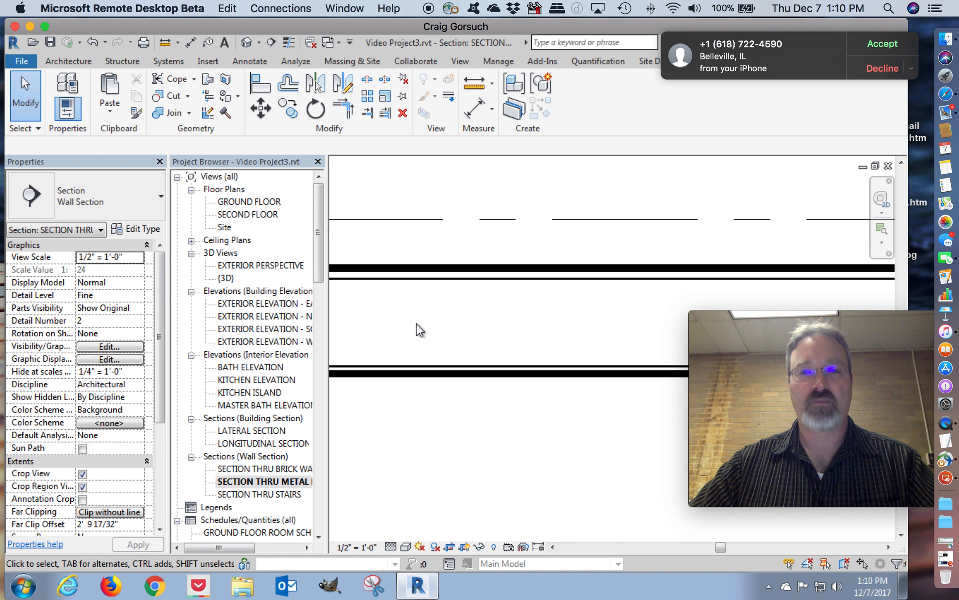
scroll(418, 326, down, 3)
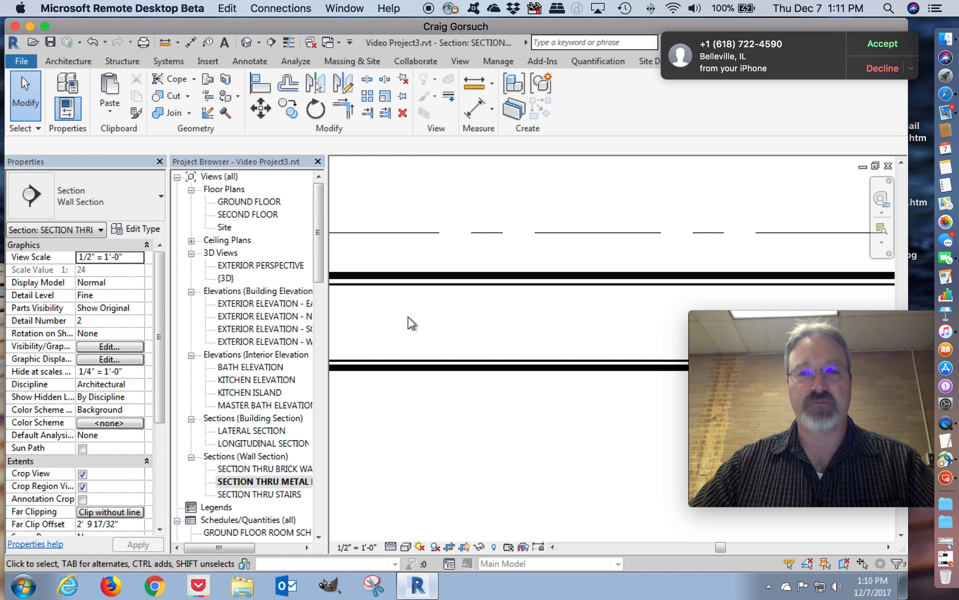
scroll(412, 322, down, 1)
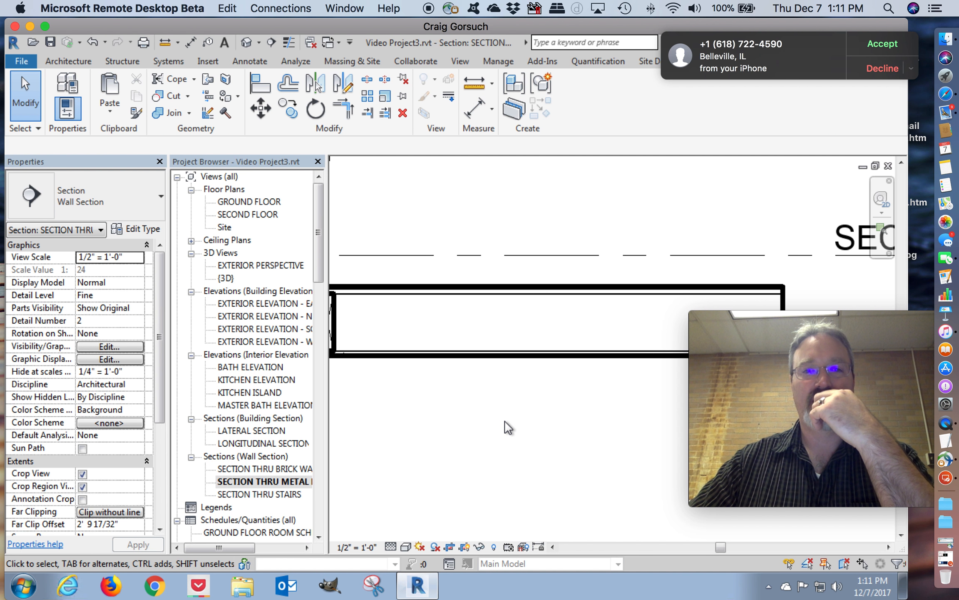
scroll(430, 375, down, 2)
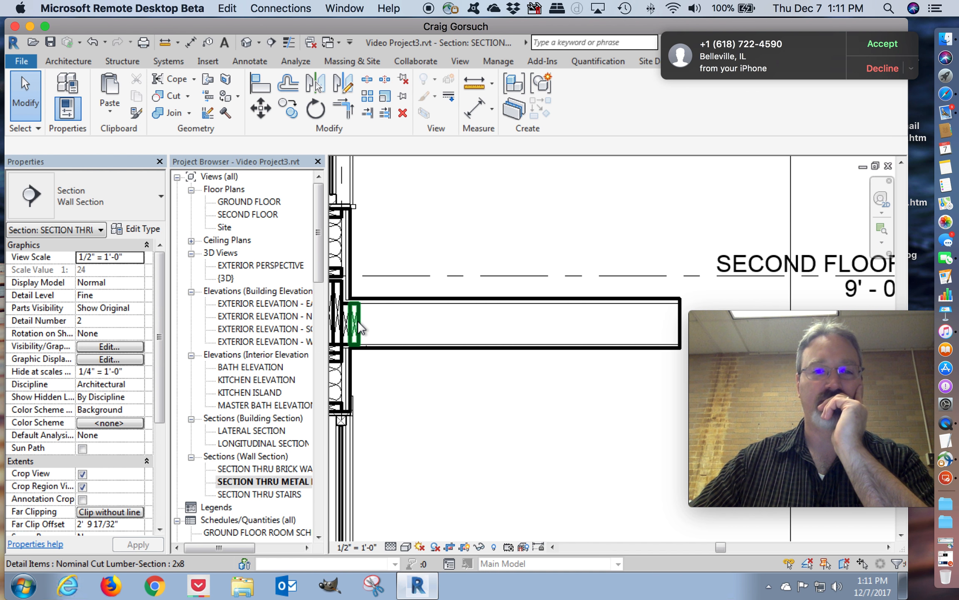
click(358, 321)
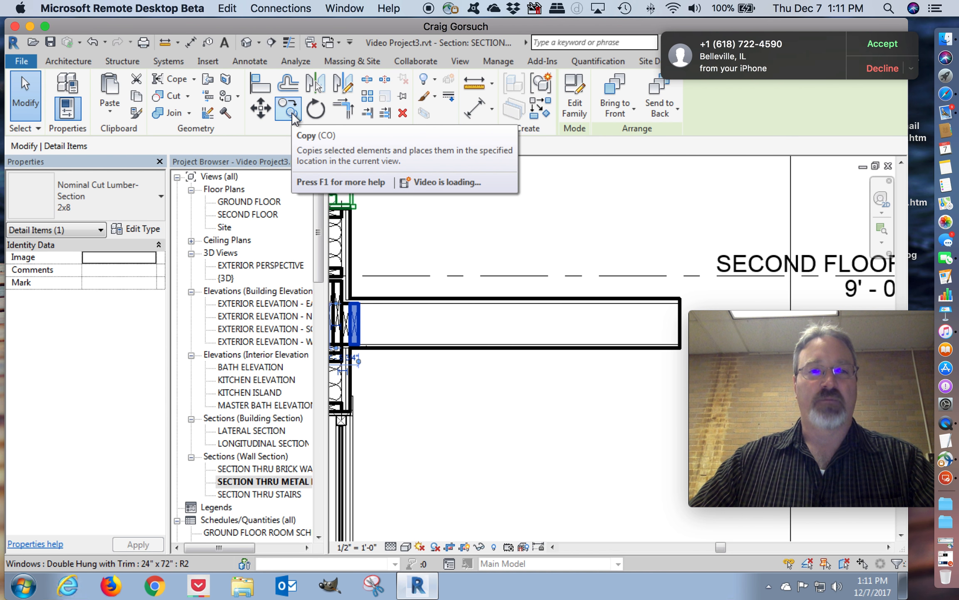
click(359, 328)
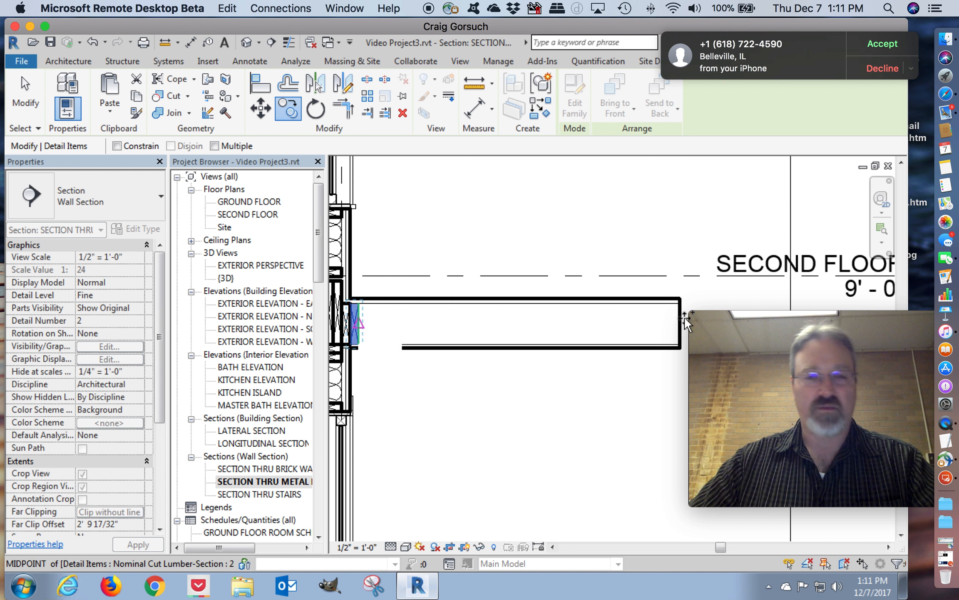
click(637, 334)
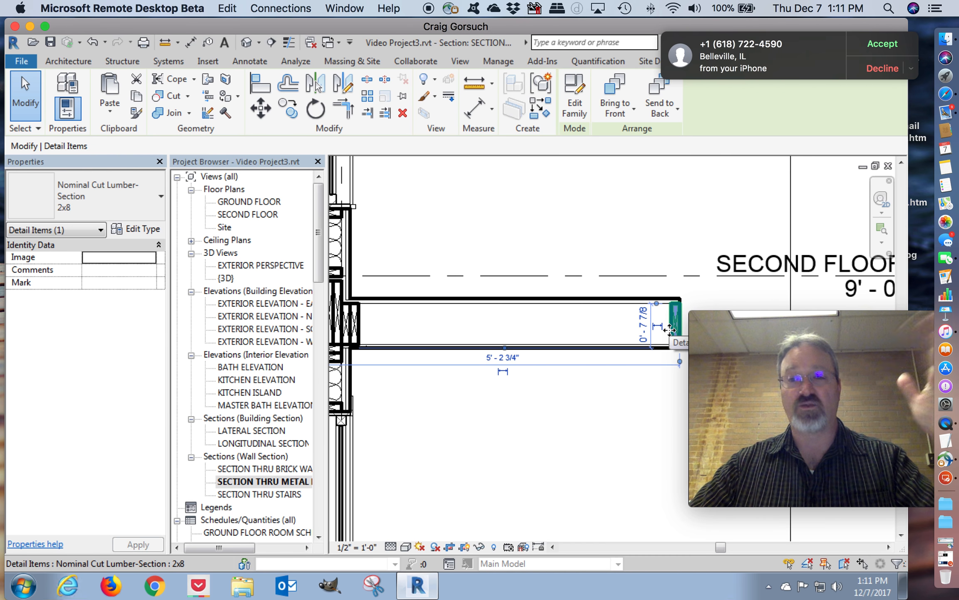
Step: Move the end 2x8 board slightly inward so it sits clear of the roof's outer edge
click(260, 108)
scroll(690, 287, up, 2)
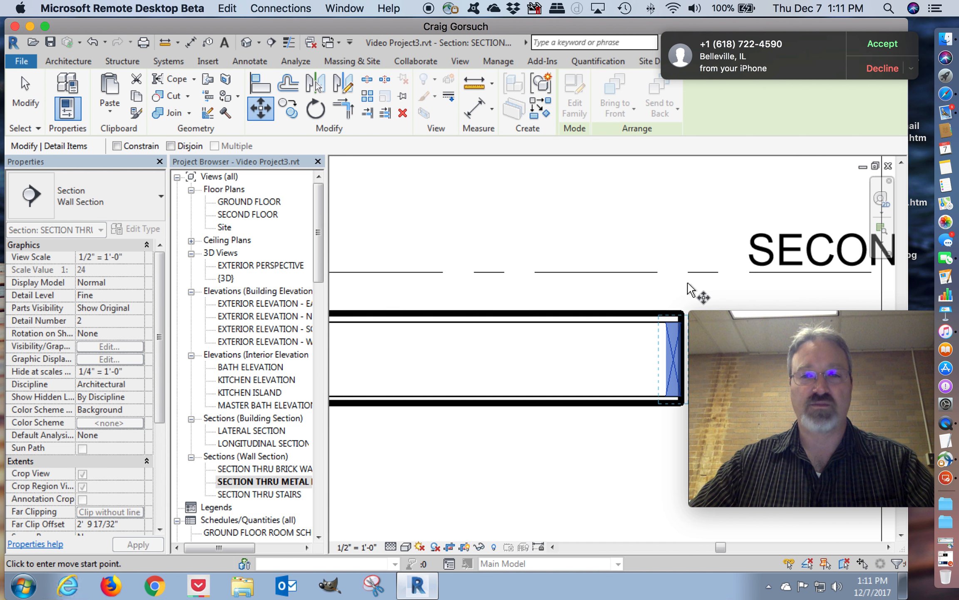
scroll(689, 288, up, 2)
click(635, 293)
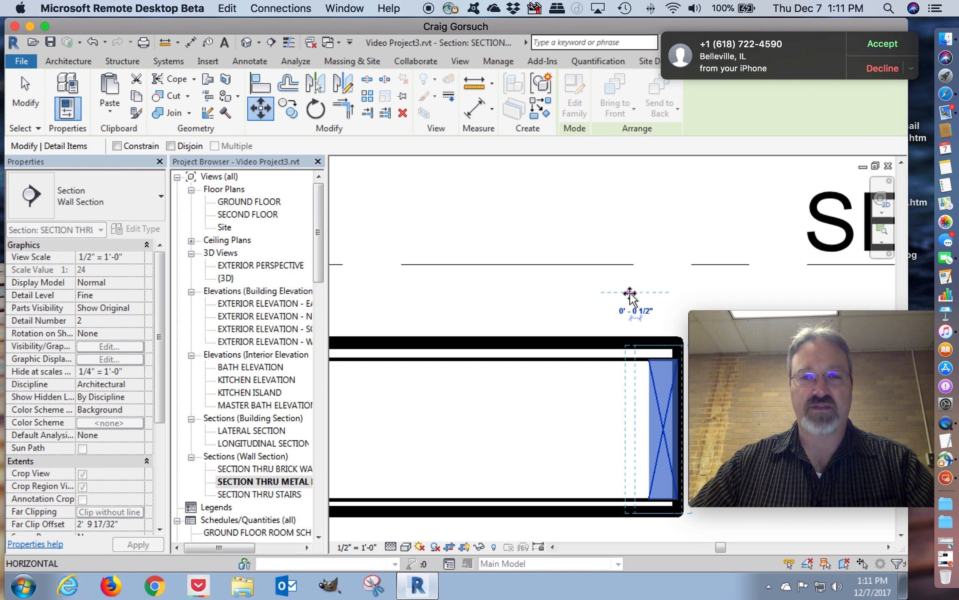
click(615, 292)
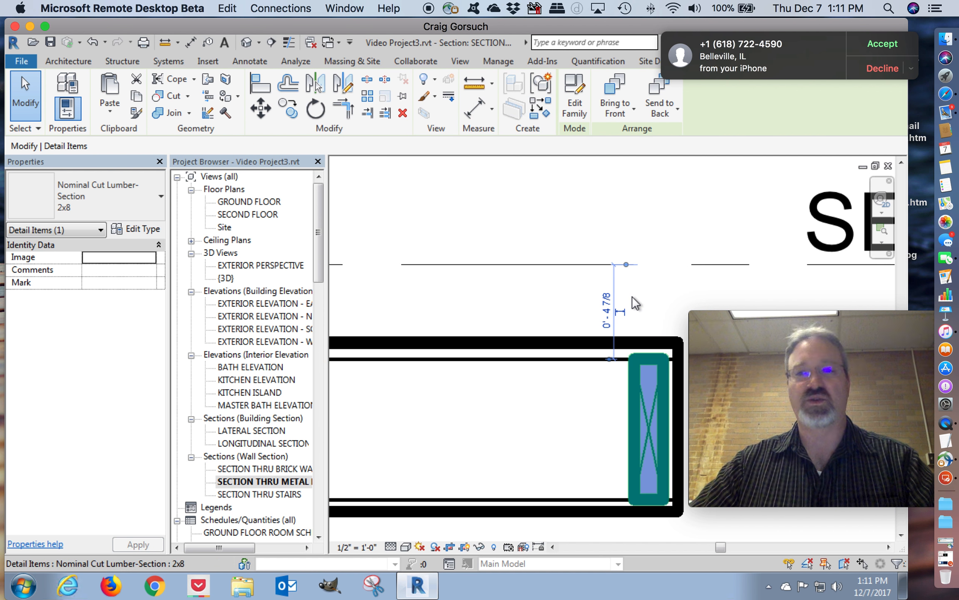
scroll(635, 296, down, 3)
click(604, 214)
scroll(602, 213, down, 2)
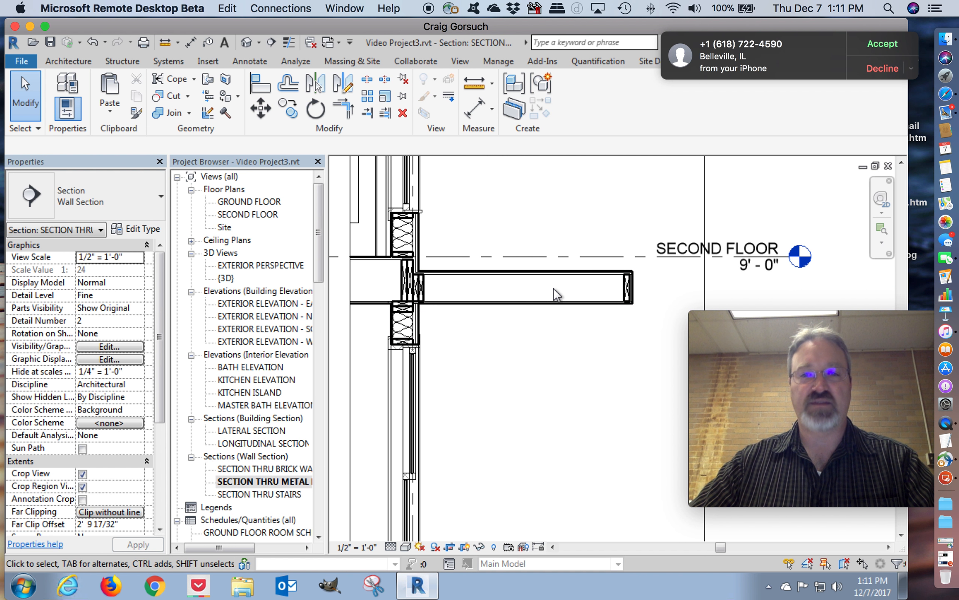
scroll(575, 364, down, 3)
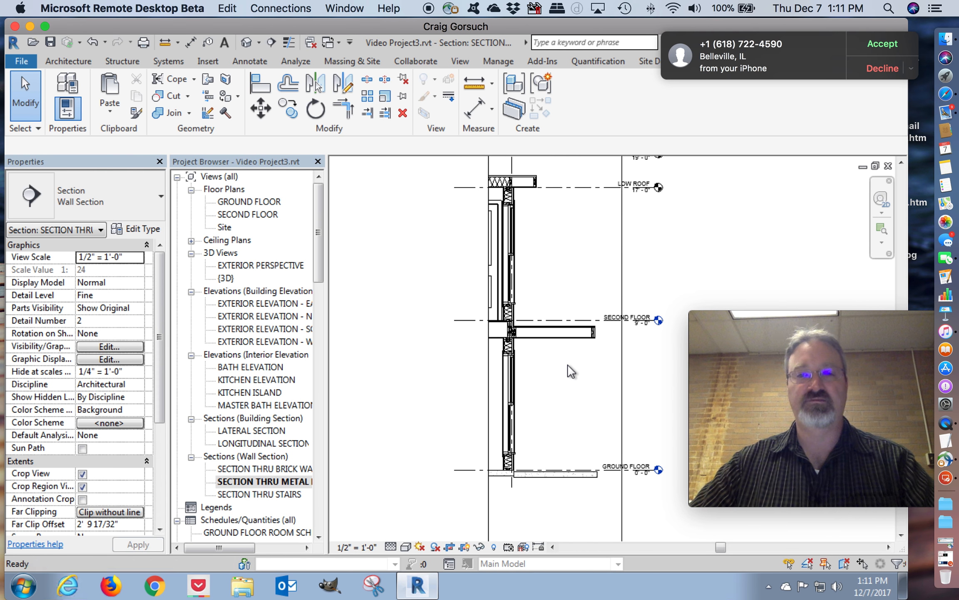
scroll(605, 453, down, 1)
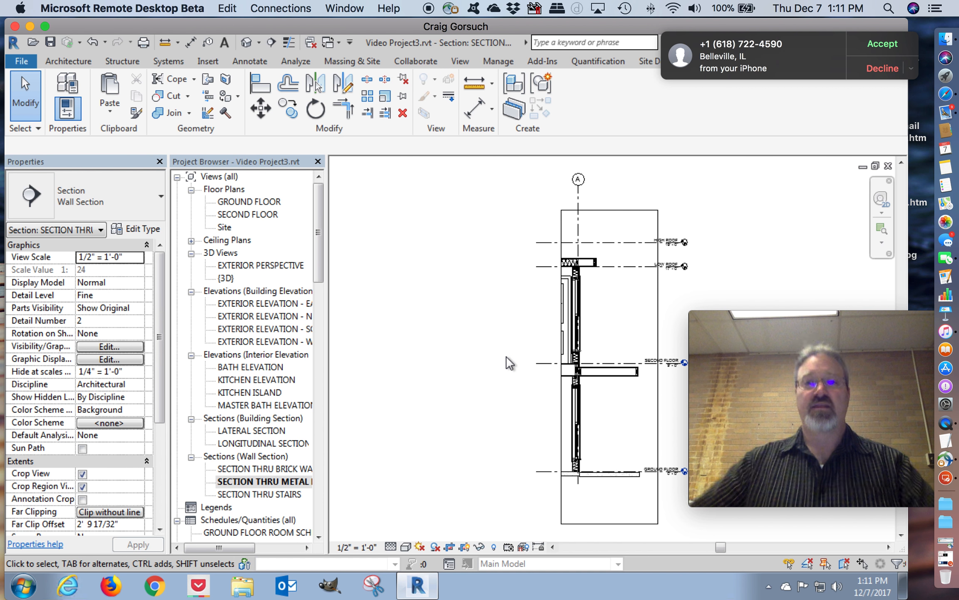